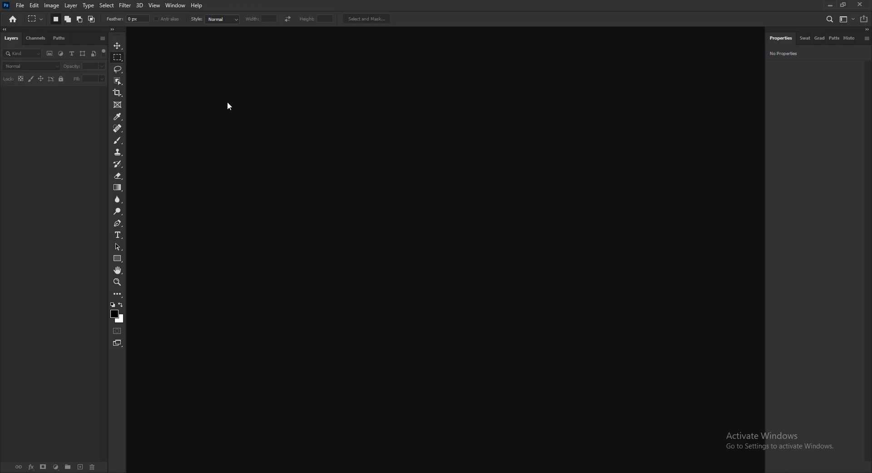
Switch to the Essentials (Default) workspace and reset it to its original layout.
click(179, 9)
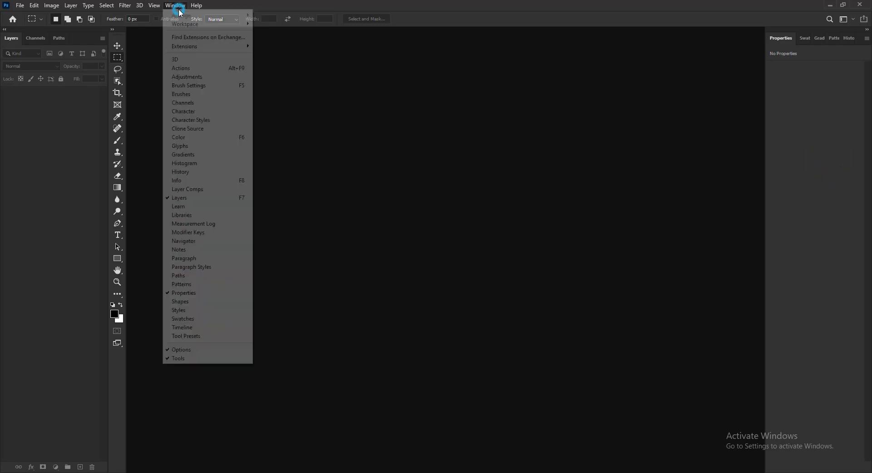
mouse_move(233, 25)
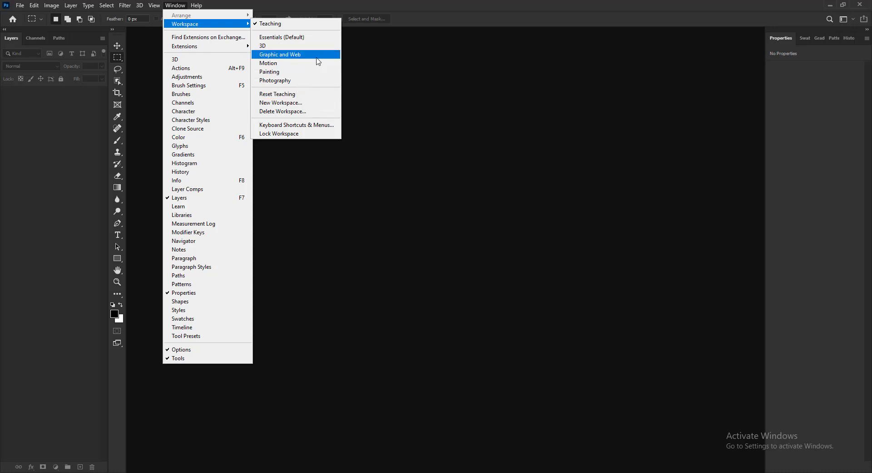
click(291, 37)
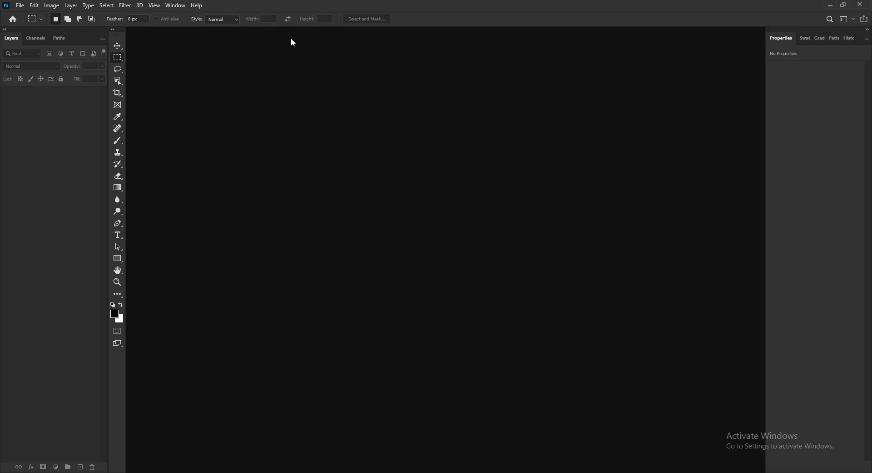
click(175, 6)
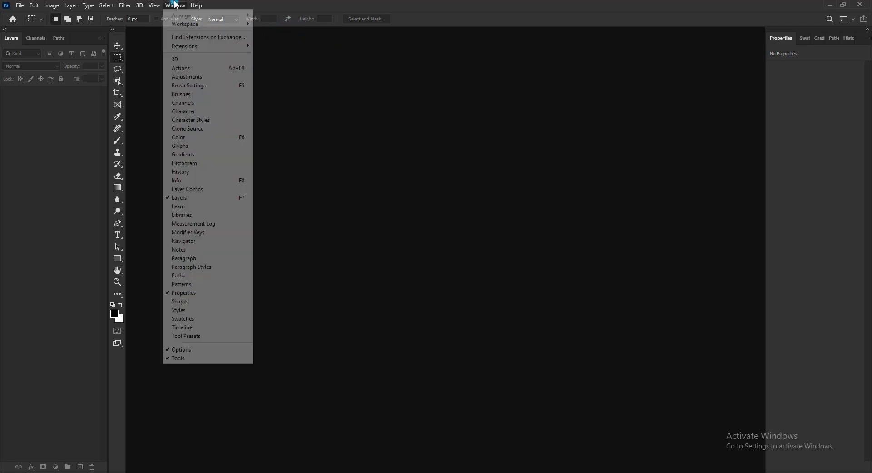
mouse_move(208, 28)
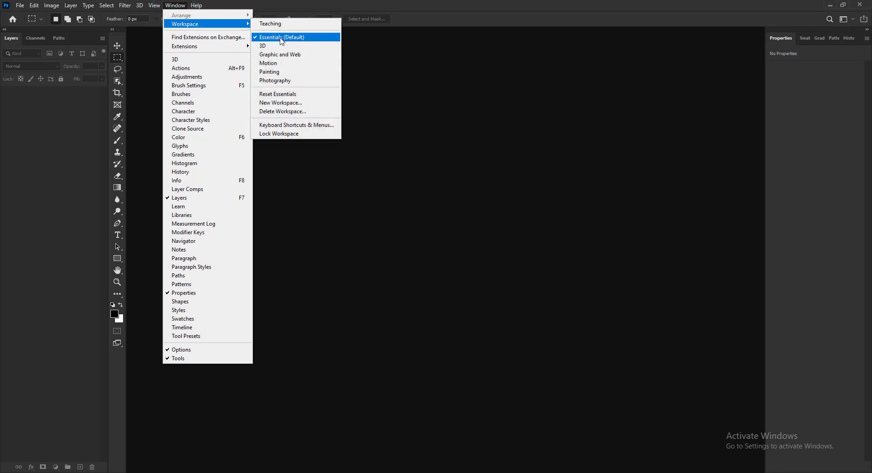
click(307, 96)
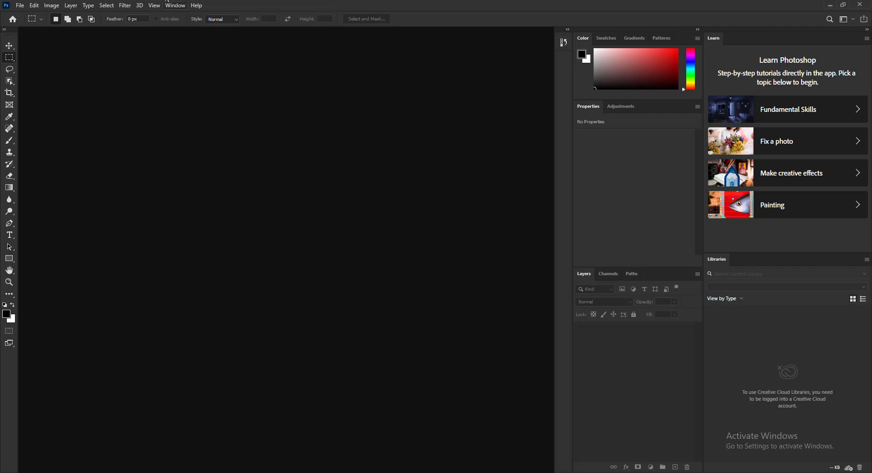
Switch the workspace to Teaching.
click(171, 5)
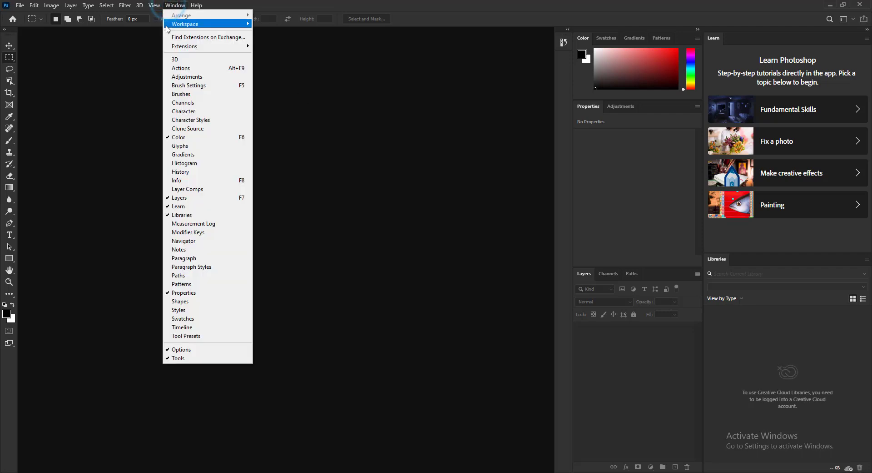
mouse_move(222, 25)
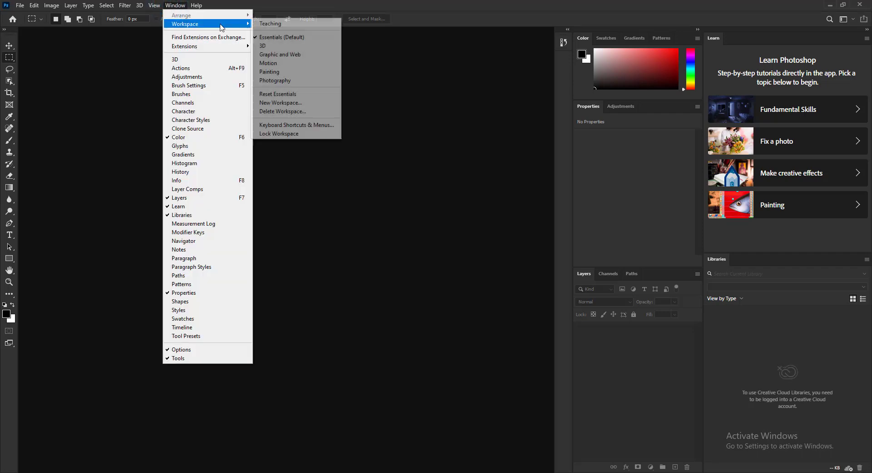
click(272, 23)
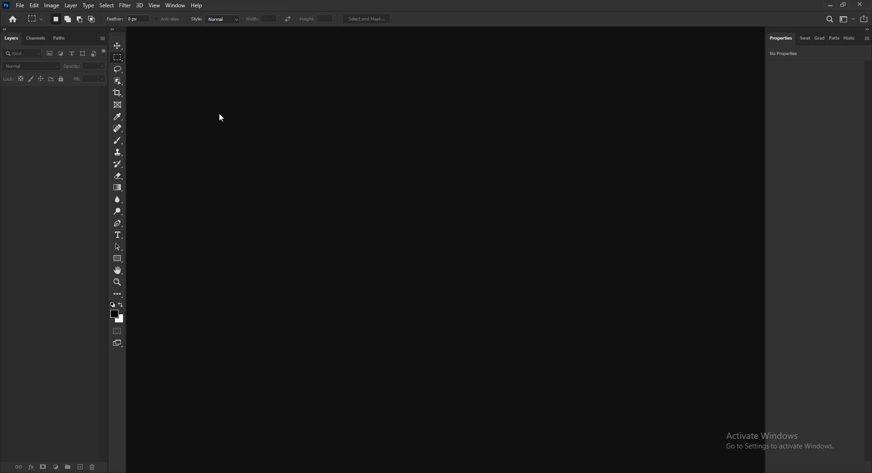
click(21, 6)
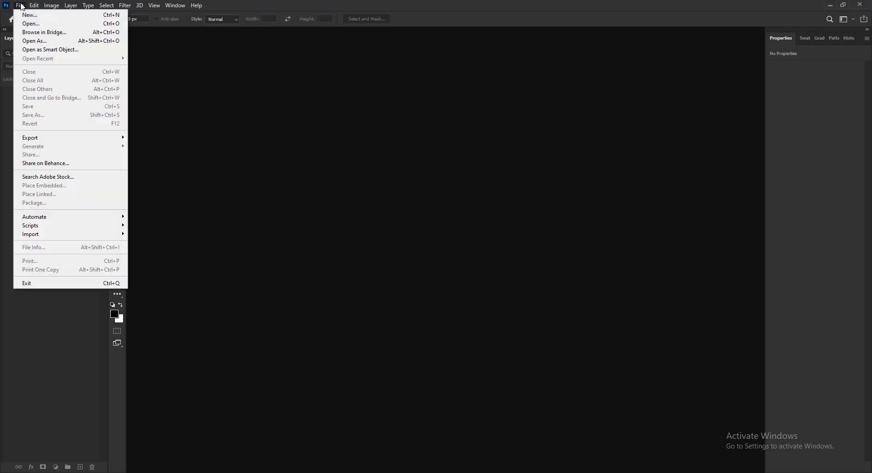
mouse_move(185, 8)
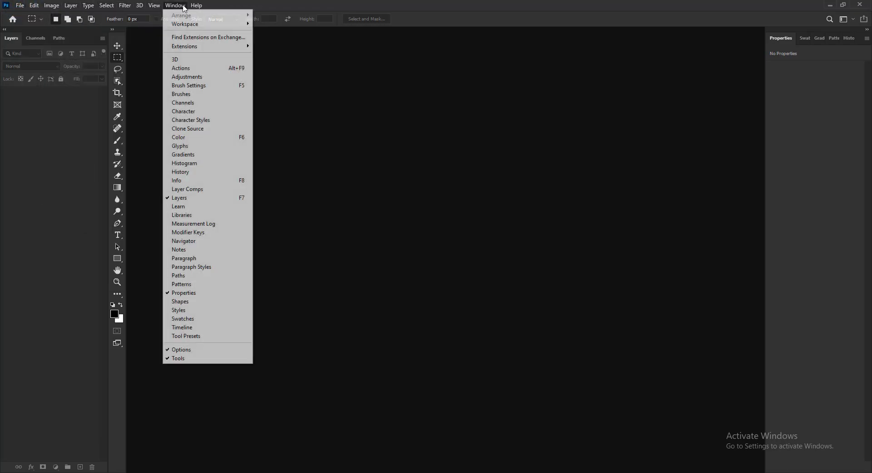
mouse_move(45, 9)
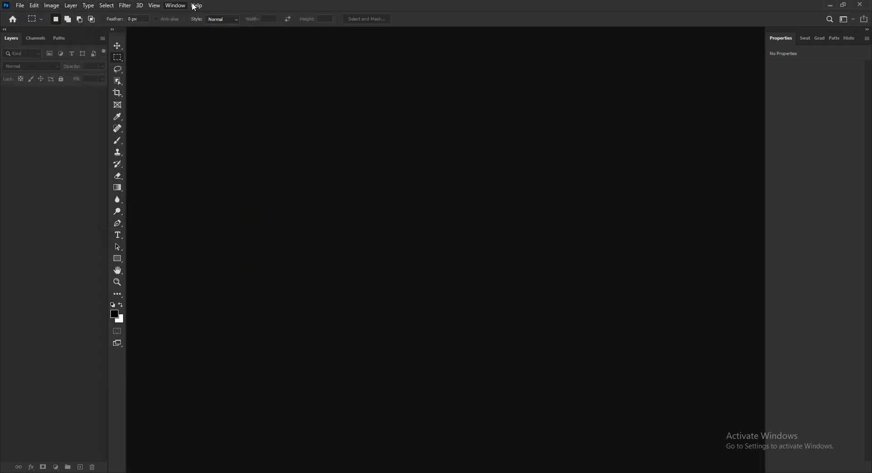
click(281, 5)
Preview the two-column tool layout and the colour swatch groups, restoring the original arrangement each time.
click(113, 30)
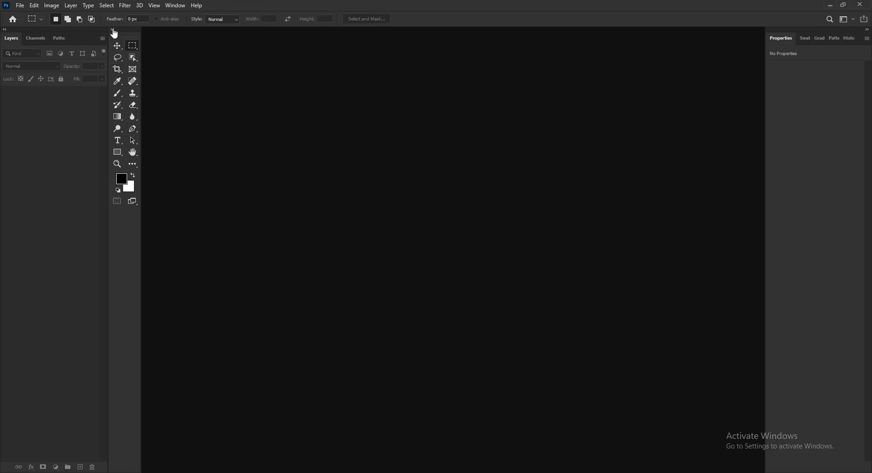
click(114, 32)
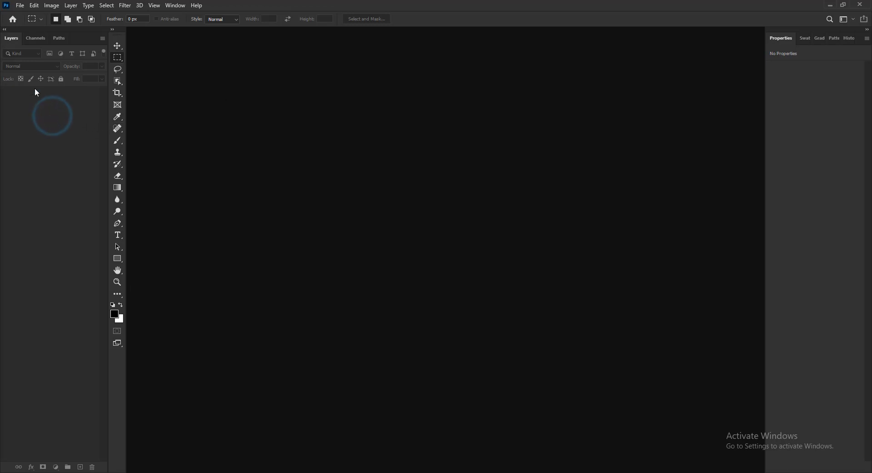
click(14, 40)
click(803, 40)
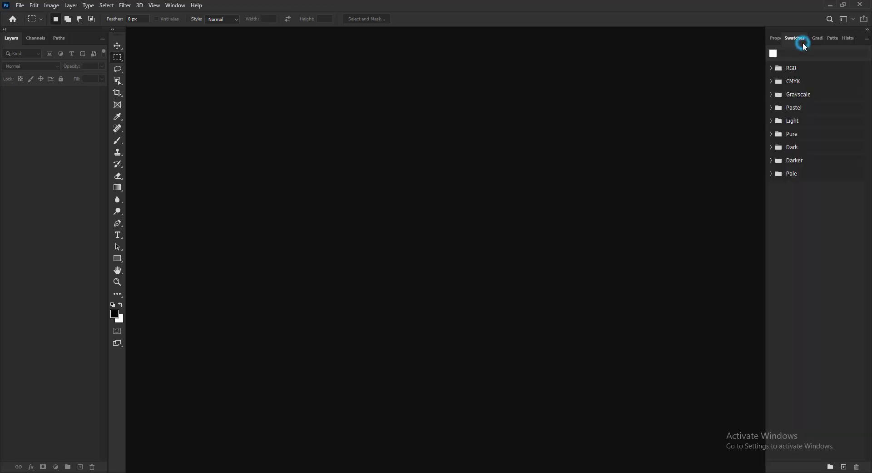
click(777, 39)
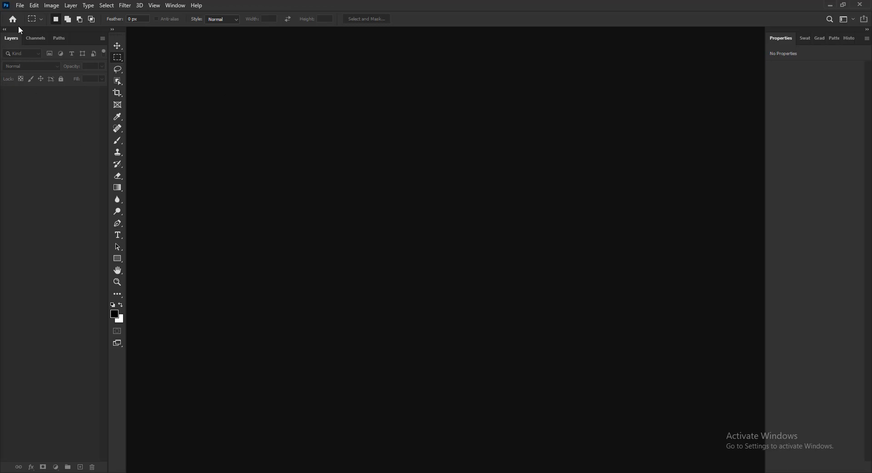
Create a new document from the A4 print preset with its dimensions in inches.
click(20, 5)
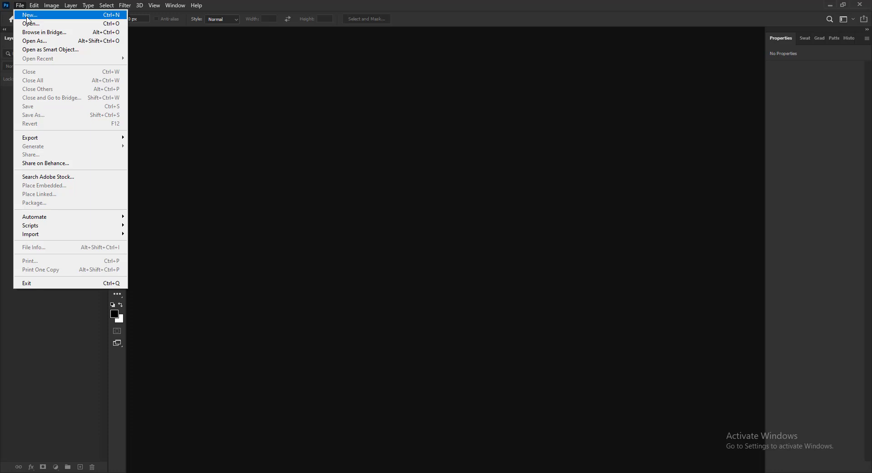
click(28, 16)
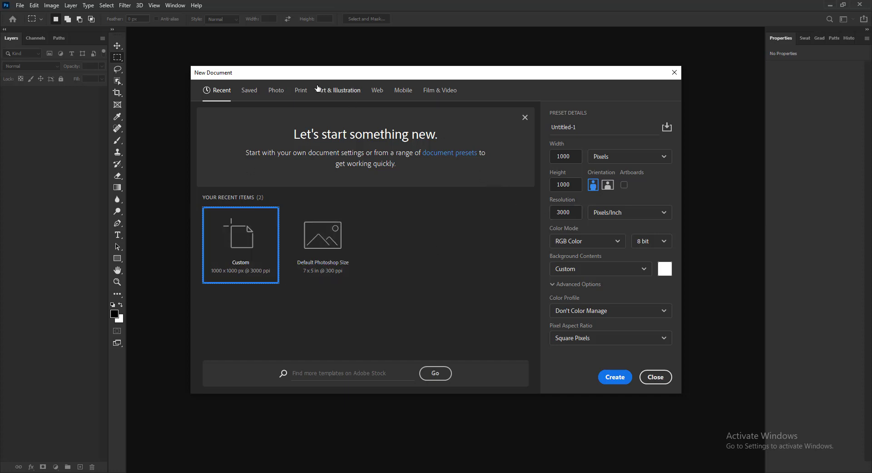
click(301, 90)
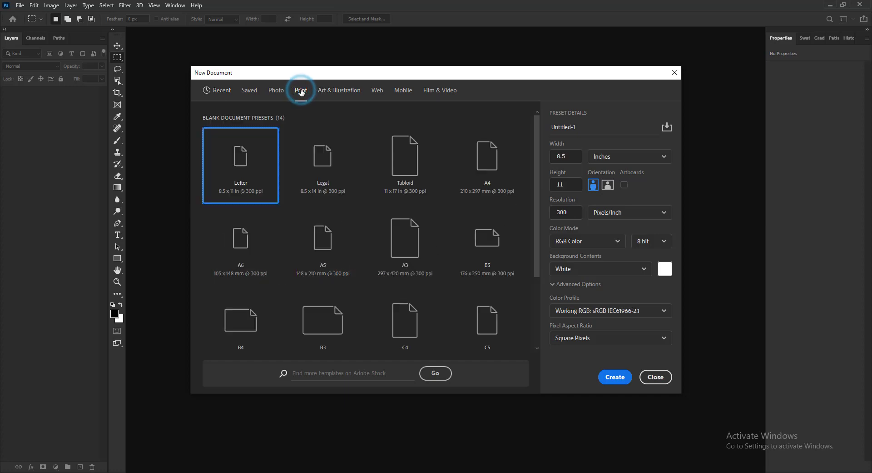
click(483, 158)
click(657, 156)
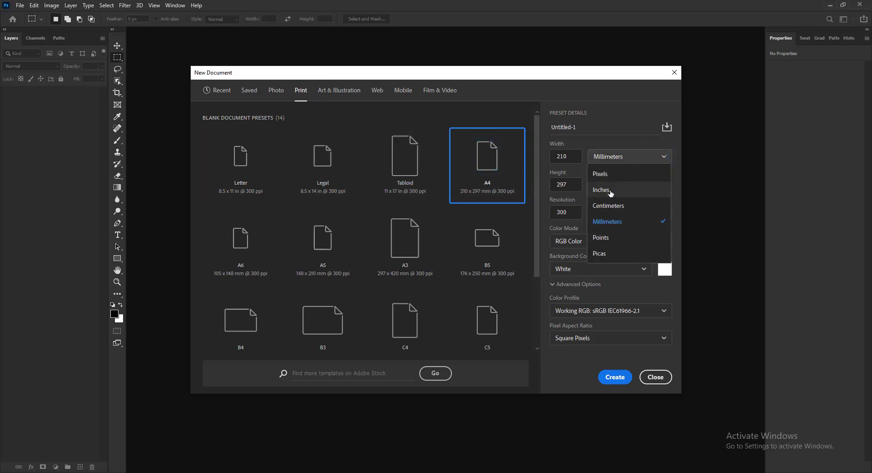
click(611, 191)
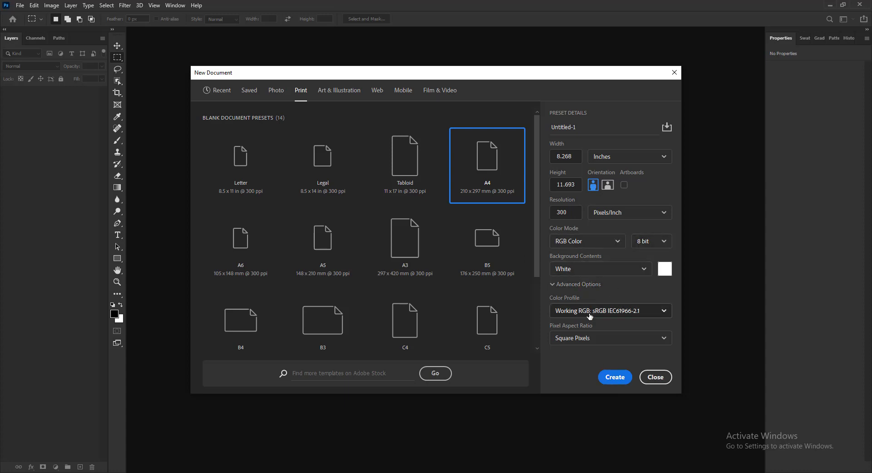
click(609, 380)
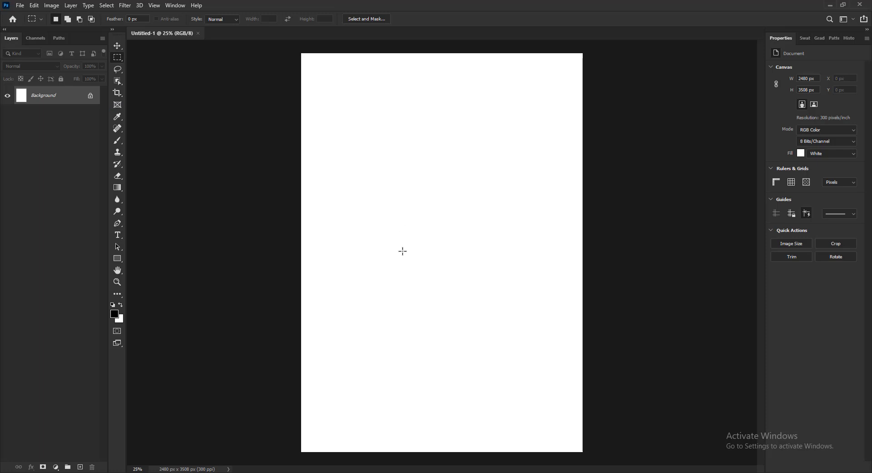
Try to convert the document's color mode to CMYK Color with the Move tool active.
key(v)
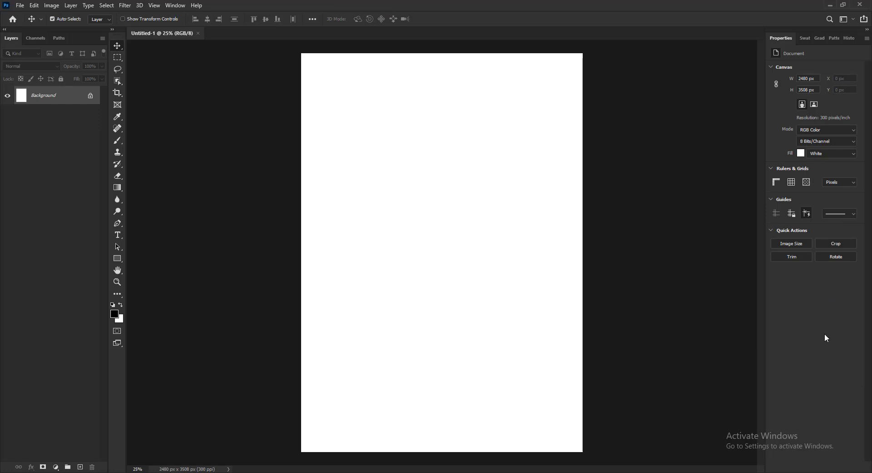
click(516, 252)
click(854, 129)
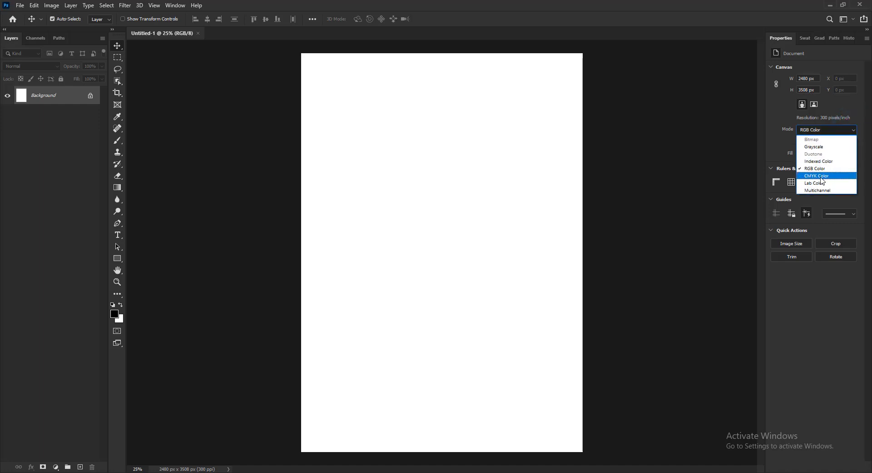
click(820, 175)
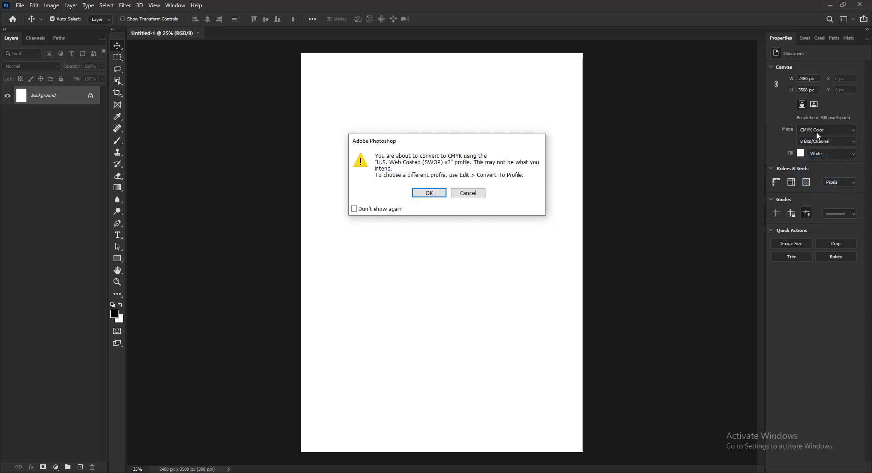
click(476, 193)
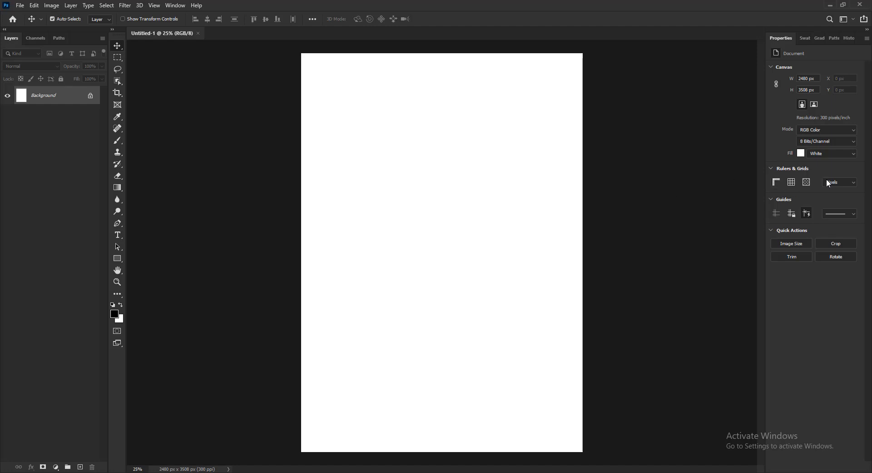
Show the rulers around the page and the grid over it.
click(776, 184)
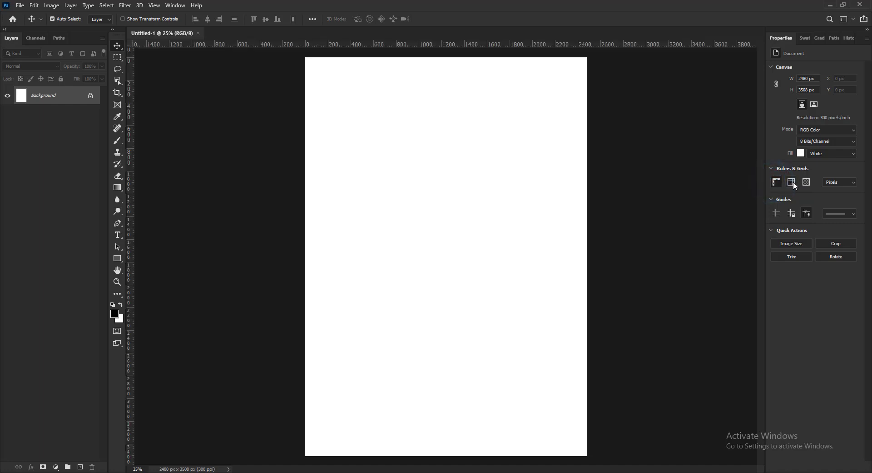
click(792, 182)
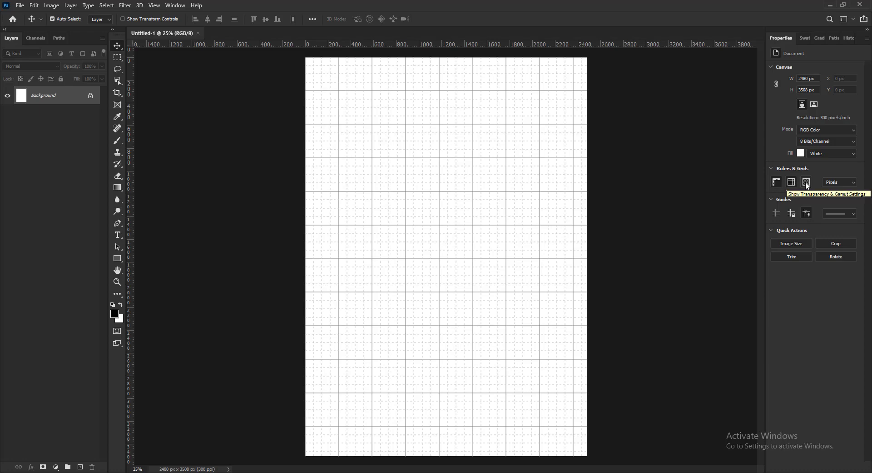
Check the transparency and gamut settings without changing them, and hide the grid over the page.
click(806, 182)
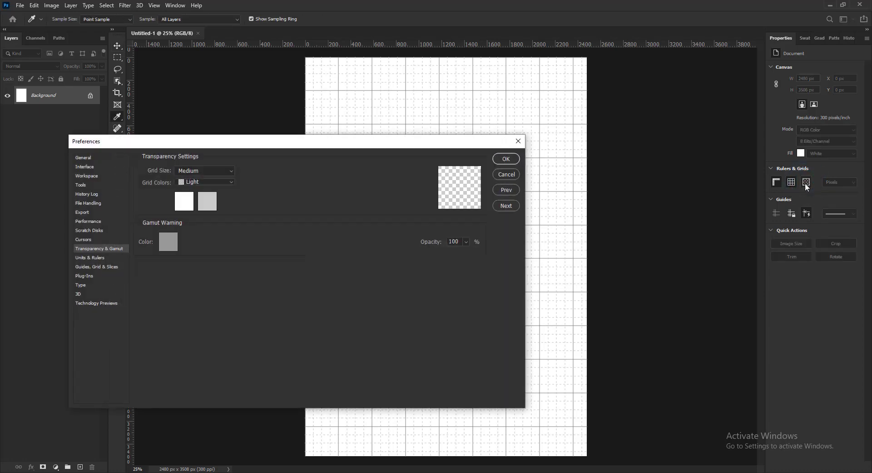
click(507, 173)
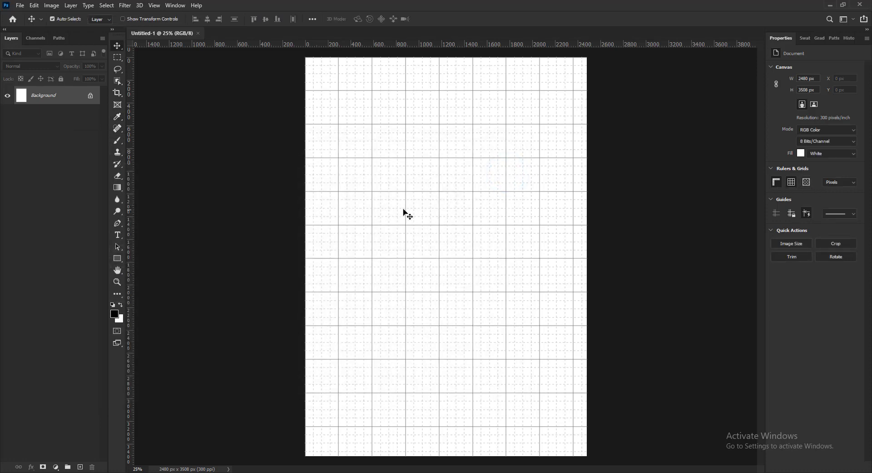
click(790, 184)
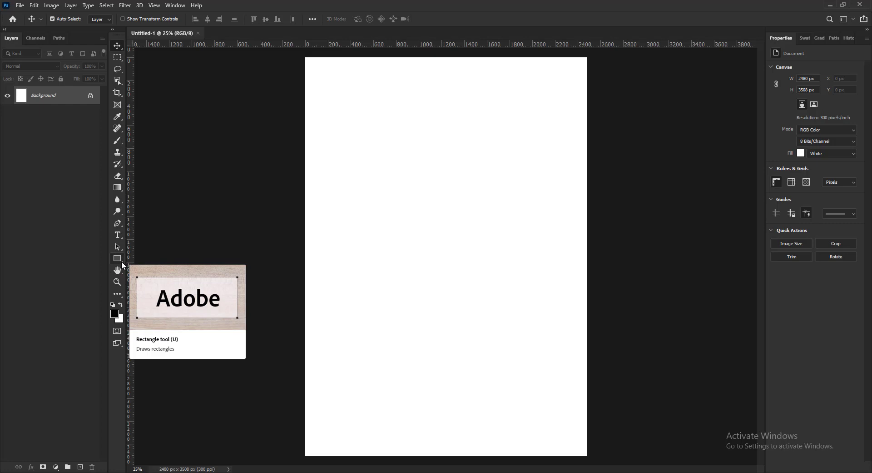
Activate the Rectangle Tool from the shape tools and check its fill color options.
click(171, 260)
click(121, 263)
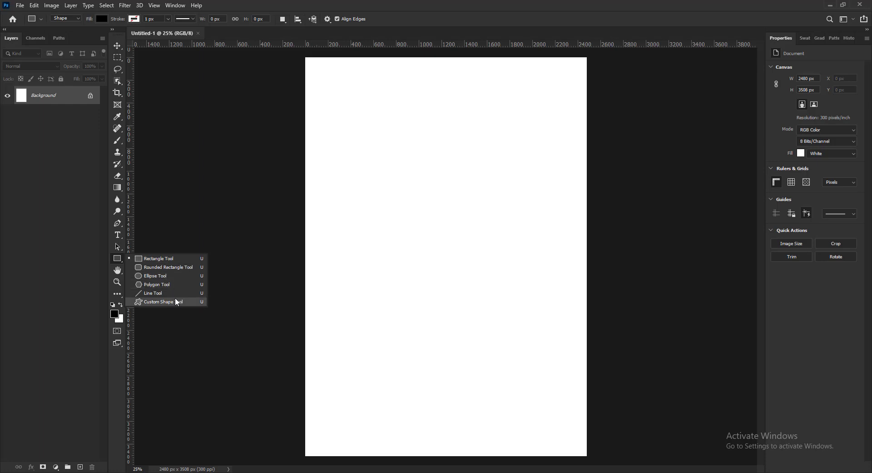
click(172, 259)
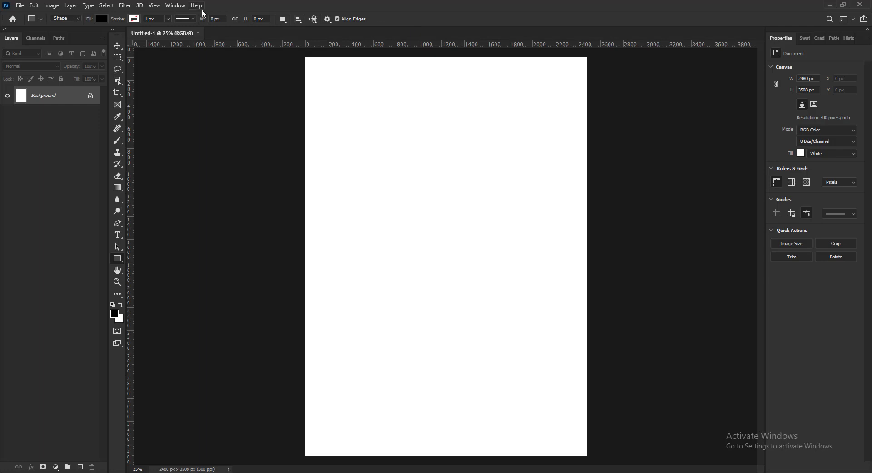
click(104, 20)
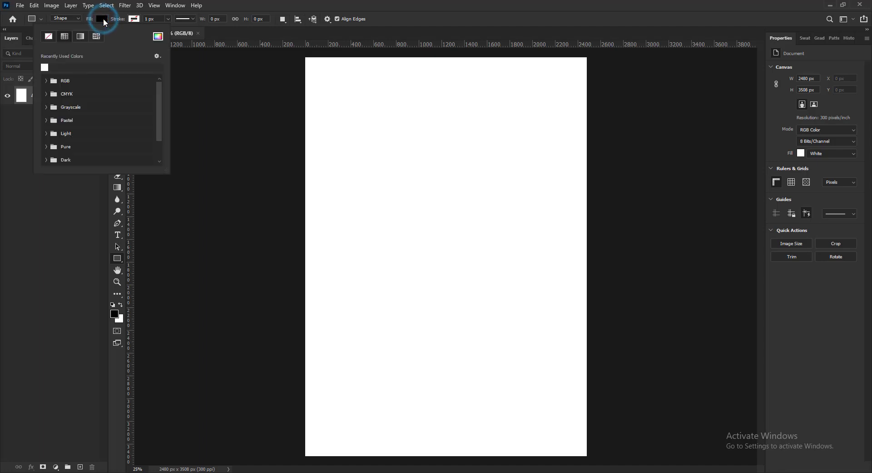
click(104, 20)
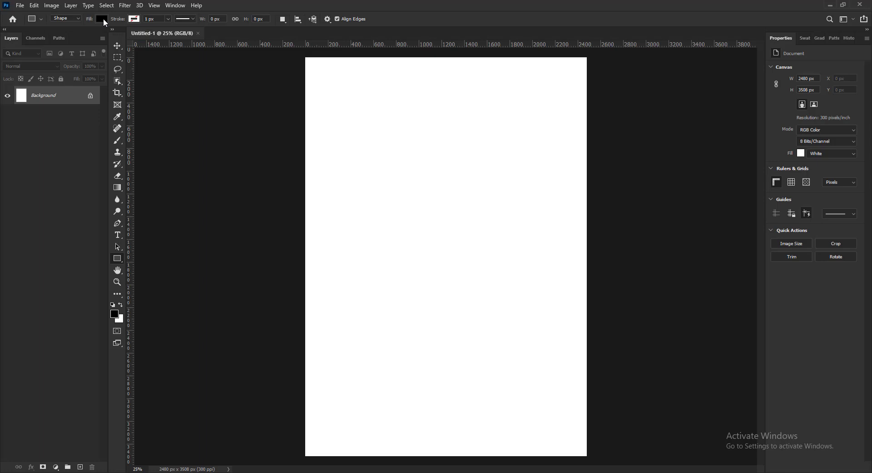
Look through the stroke and fill options for shapes, including the gradient fill and the RGB swatches.
click(133, 18)
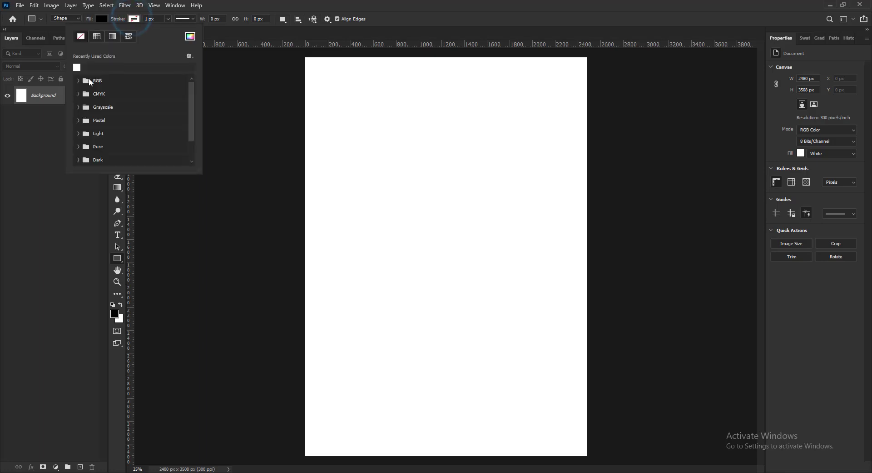
click(257, 7)
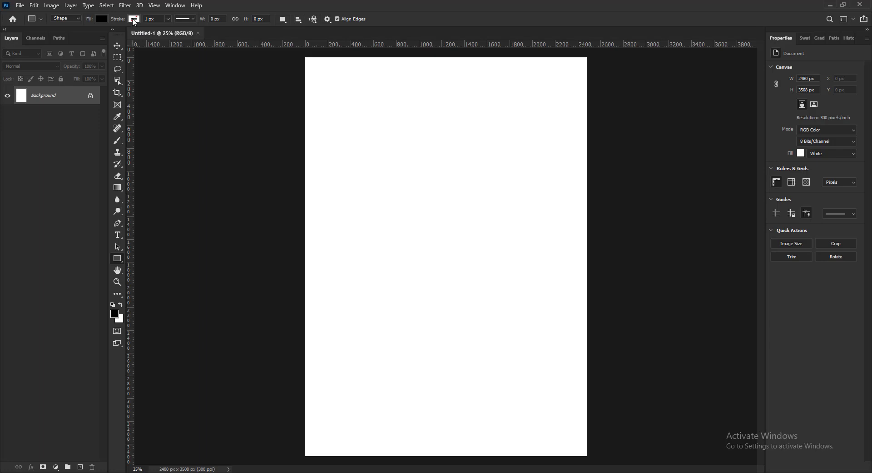
click(102, 20)
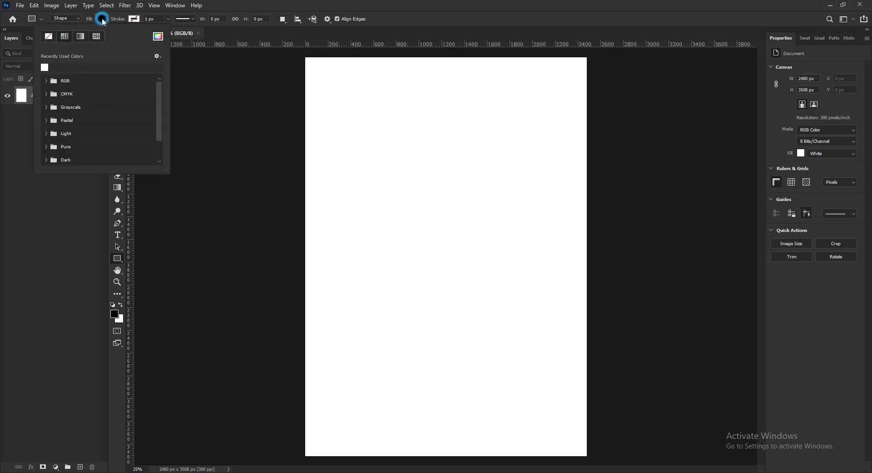
click(84, 38)
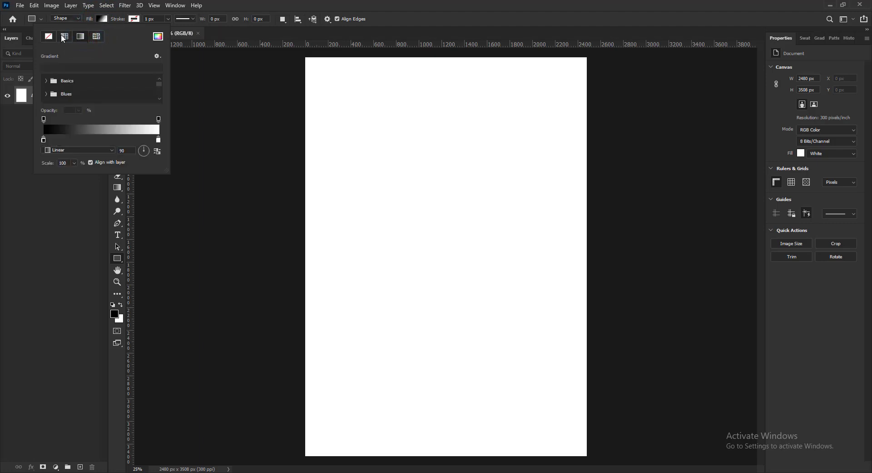
click(63, 39)
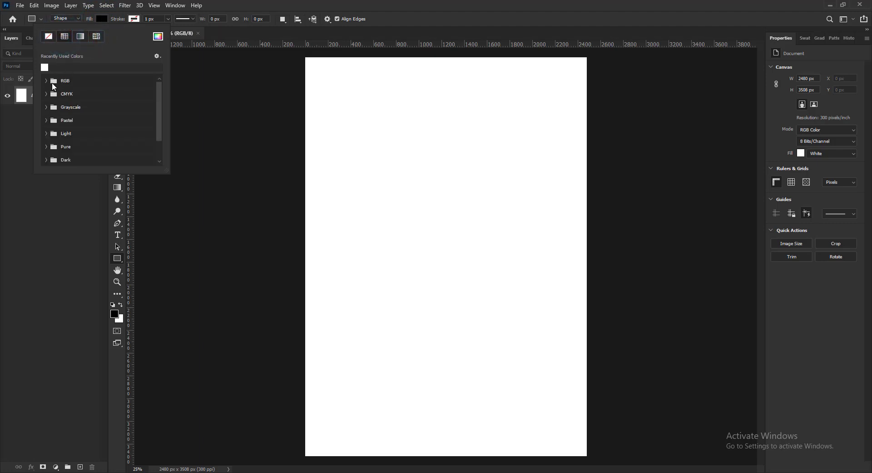
click(46, 81)
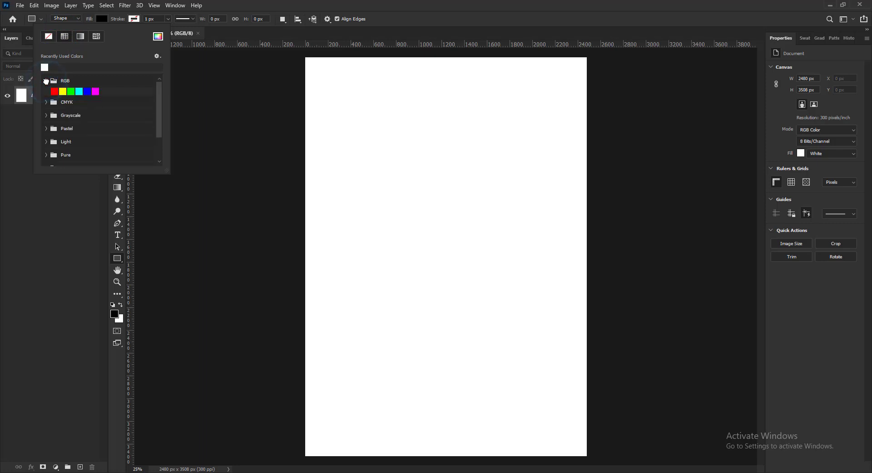
click(46, 82)
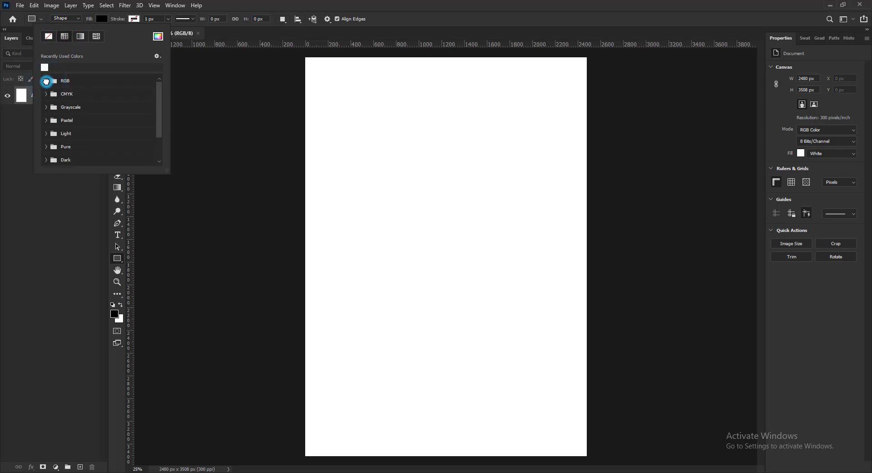
Set the shape fill to the custom blue 0a74be.
click(158, 37)
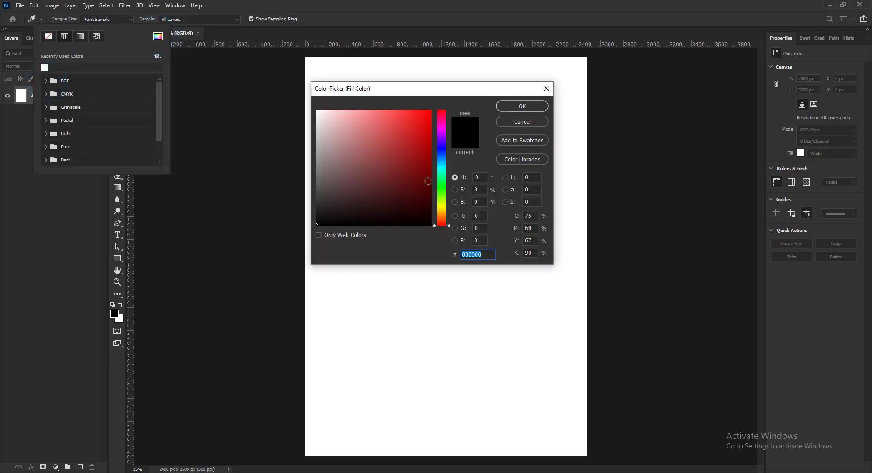
click(442, 160)
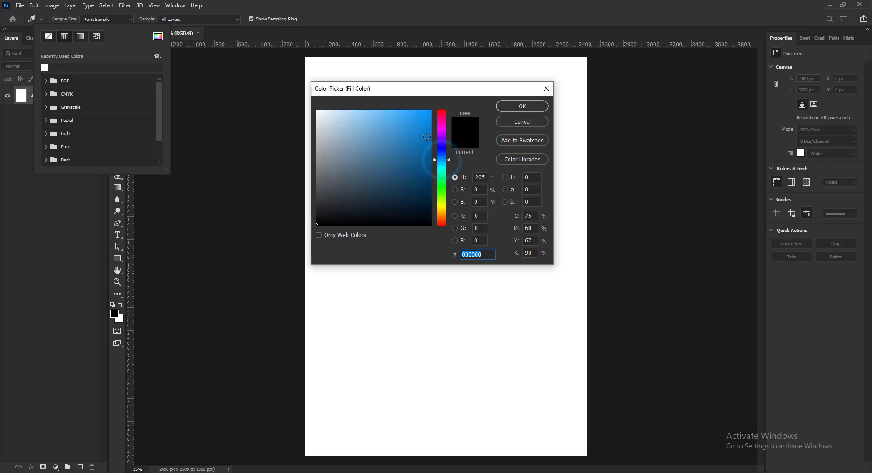
click(426, 140)
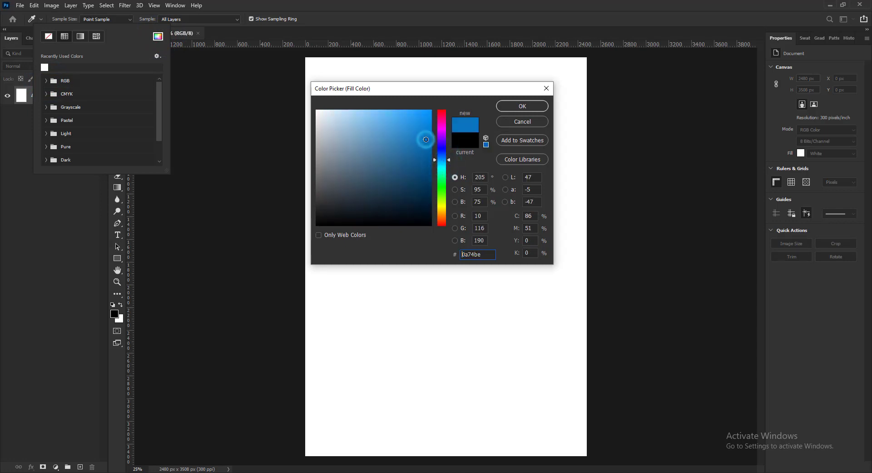
click(522, 107)
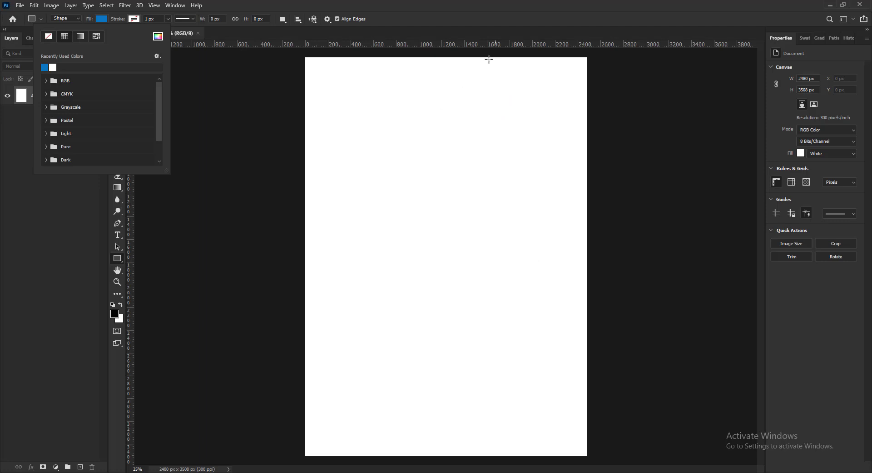
click(445, 20)
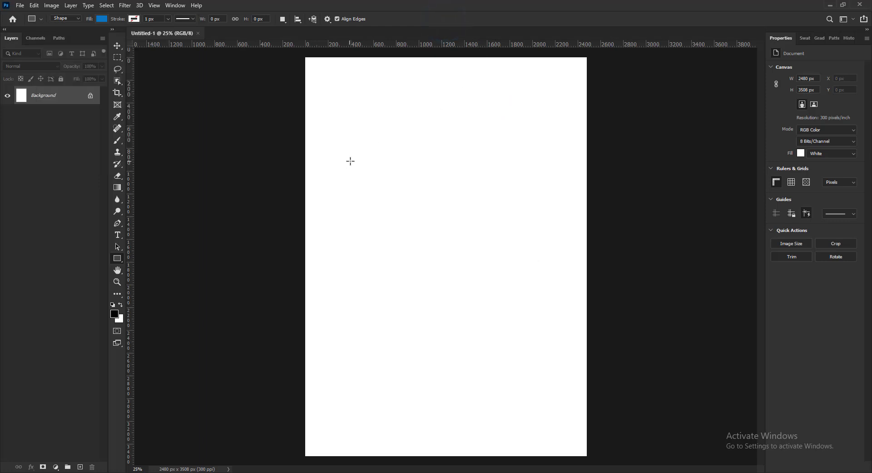
Draw a blue rectangle about 532 px wide and 1692 px high on the page, and activate the Ellipse Tool.
drag(363, 140, 423, 332)
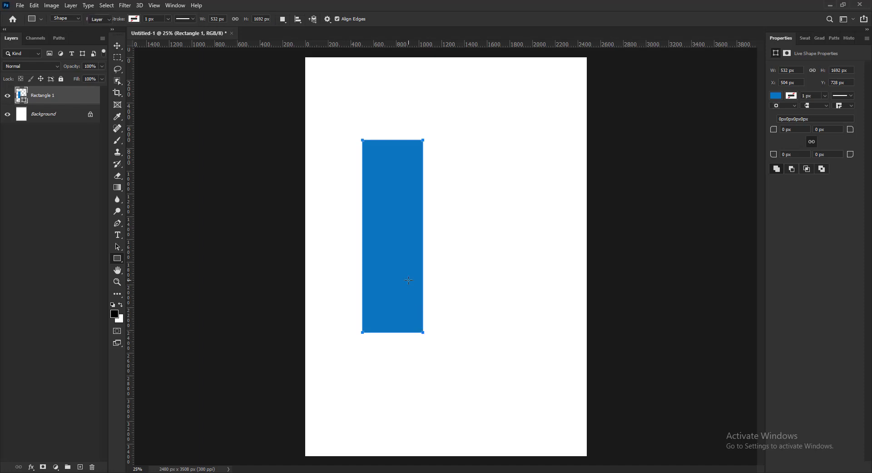
key(v)
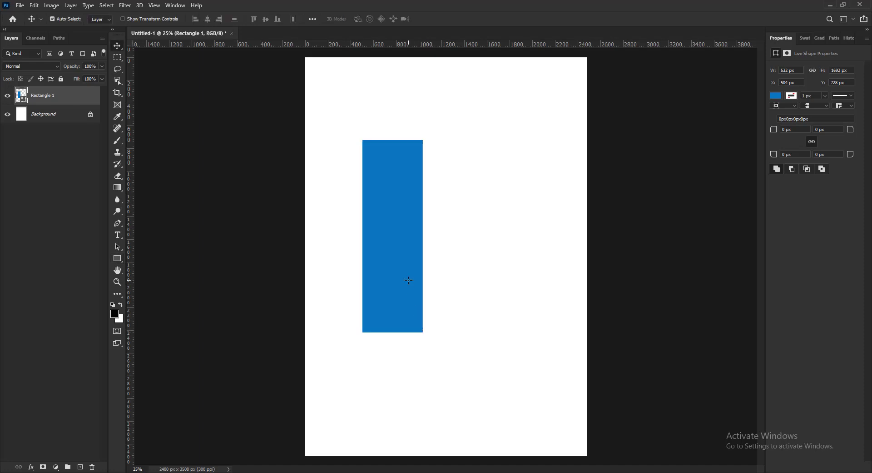
click(118, 258)
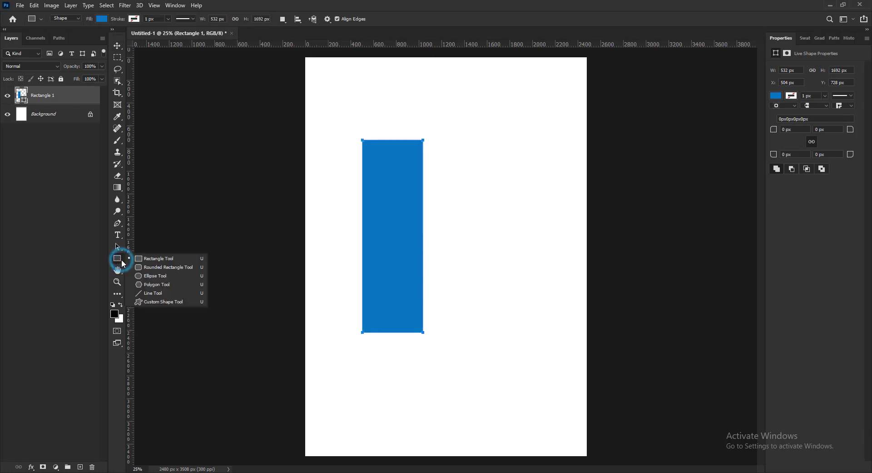
click(164, 276)
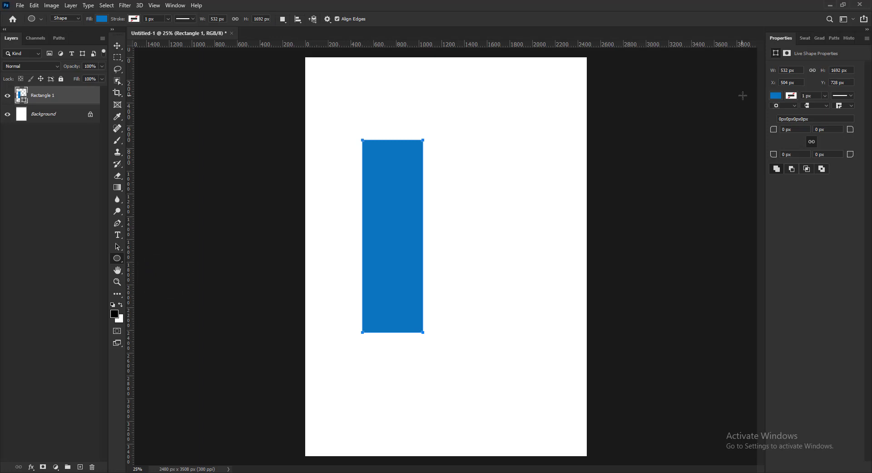
Try recoloring the rectangle with the custom crimson be0a38, and undo the change.
click(776, 96)
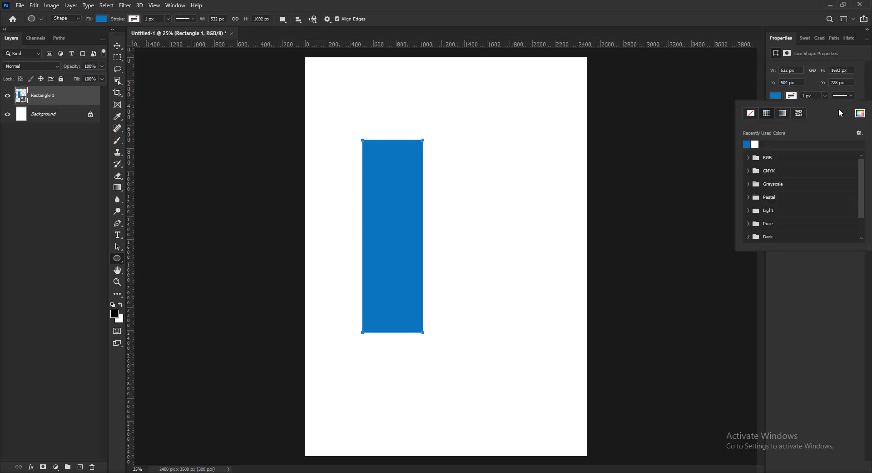
click(860, 113)
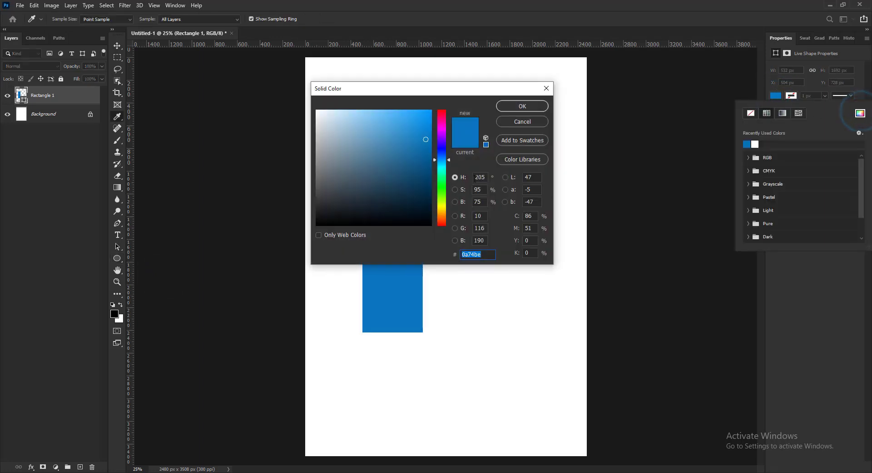
drag(453, 88, 627, 127)
click(617, 154)
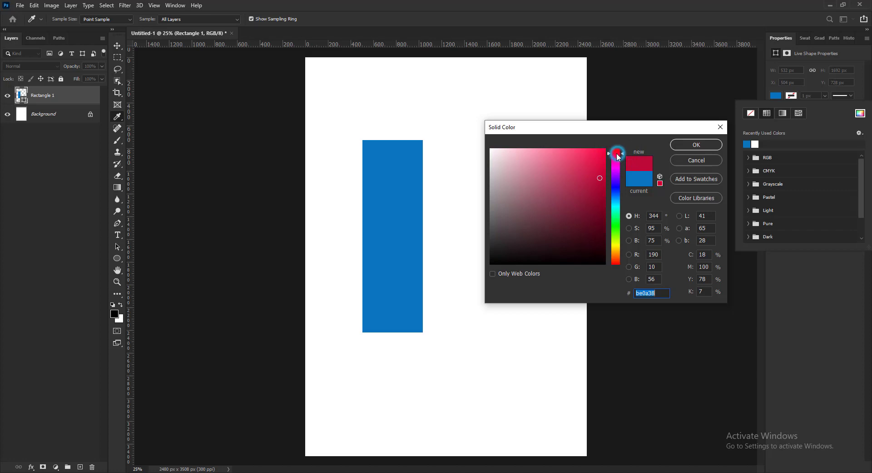
click(617, 155)
click(616, 154)
click(697, 143)
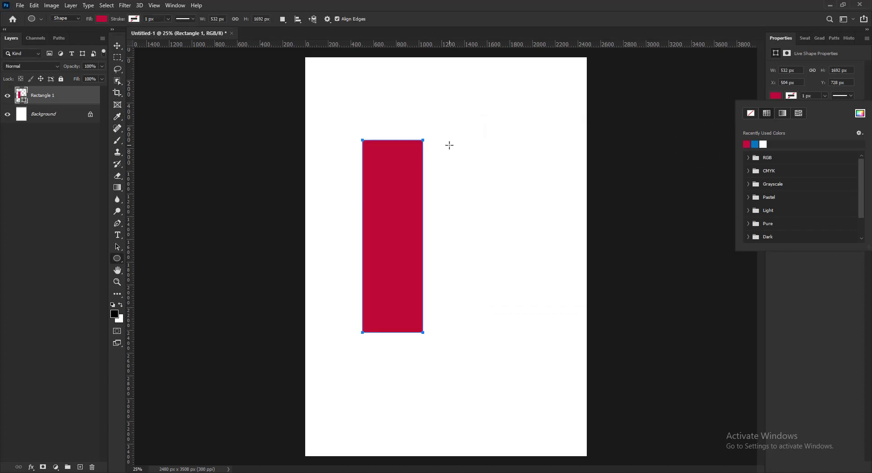
key(ctrl+z)
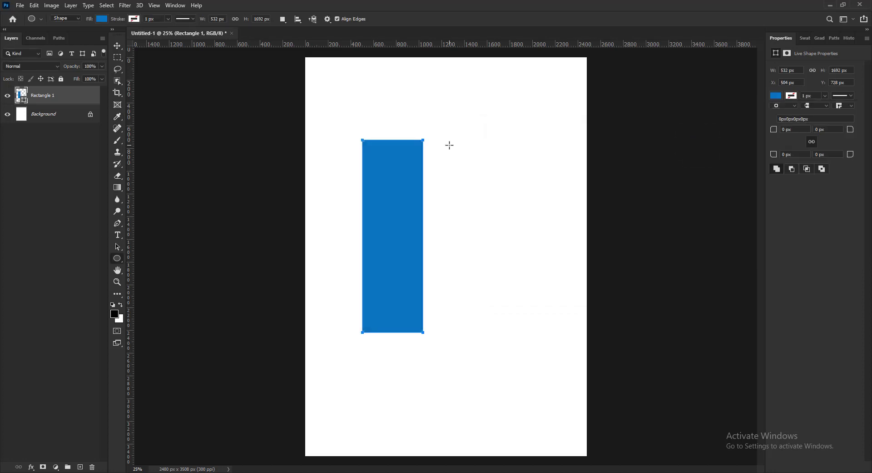
Try the recently used crimson as the rectangle's fill, and undo it.
click(99, 19)
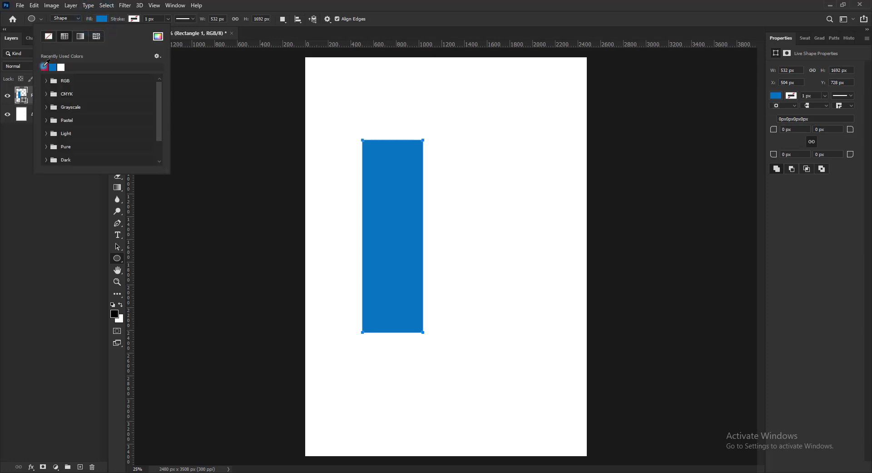
click(44, 67)
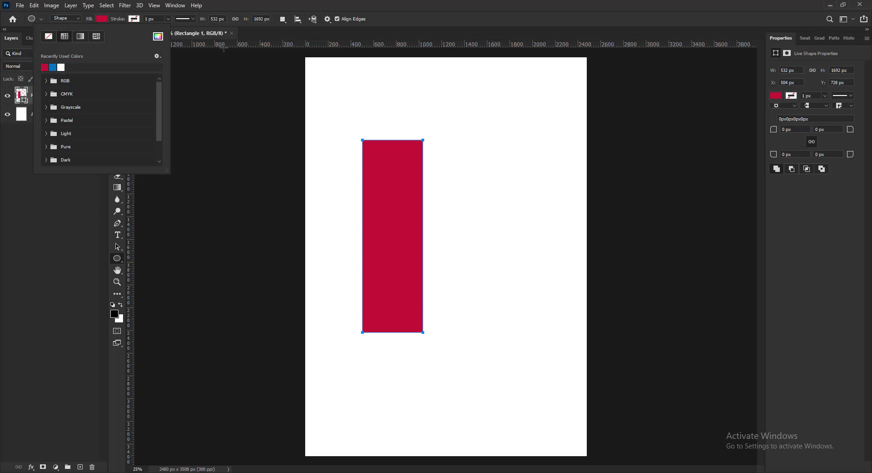
click(394, 4)
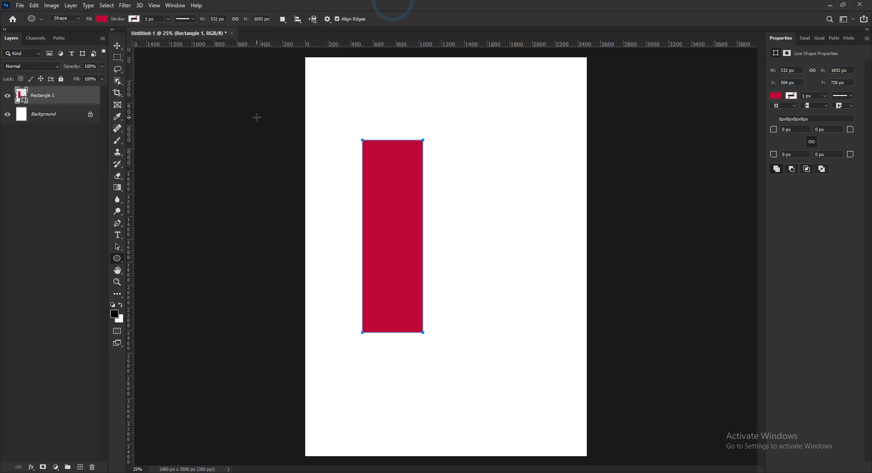
key(ctrl+z)
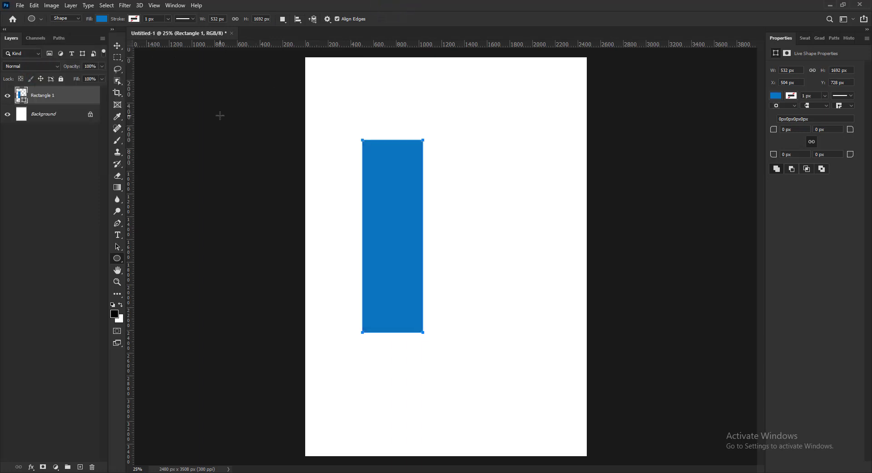
Move the blue rectangle straight down to about Y 908 px and deselect its layer.
key(v)
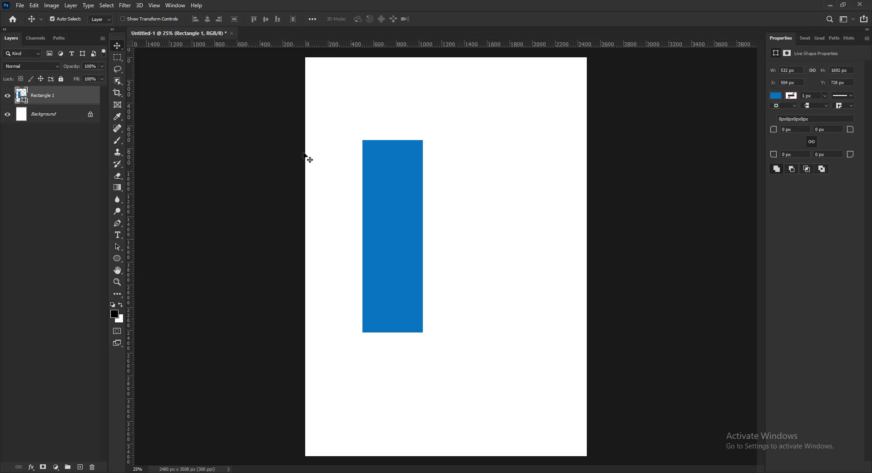
drag(388, 185, 389, 212)
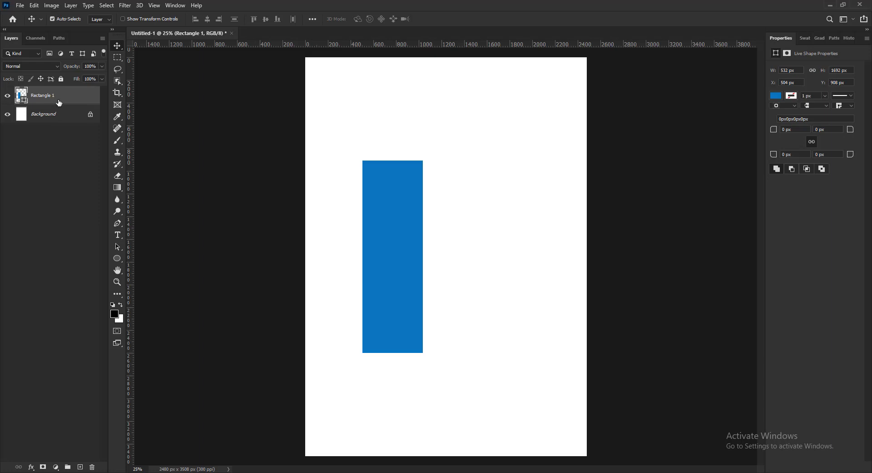
click(86, 194)
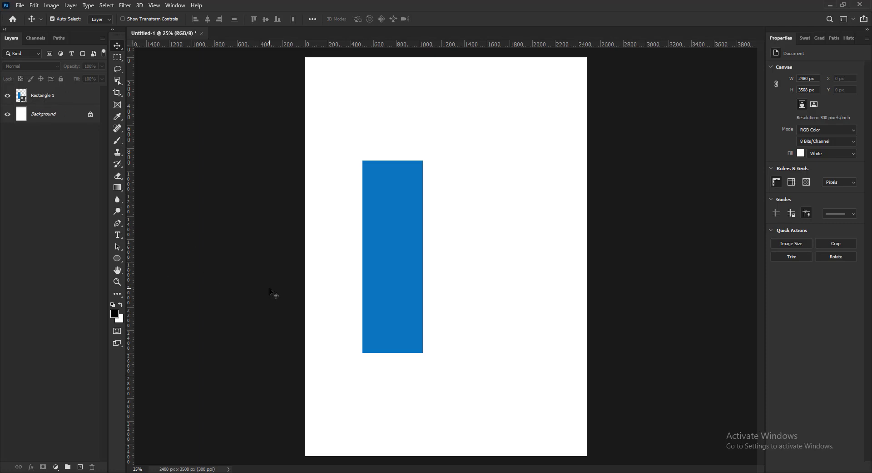
Set the Ellipse Tool's fill to the recently used crimson and draw a circle about 704 px across to the right of the rectangle.
key(u)
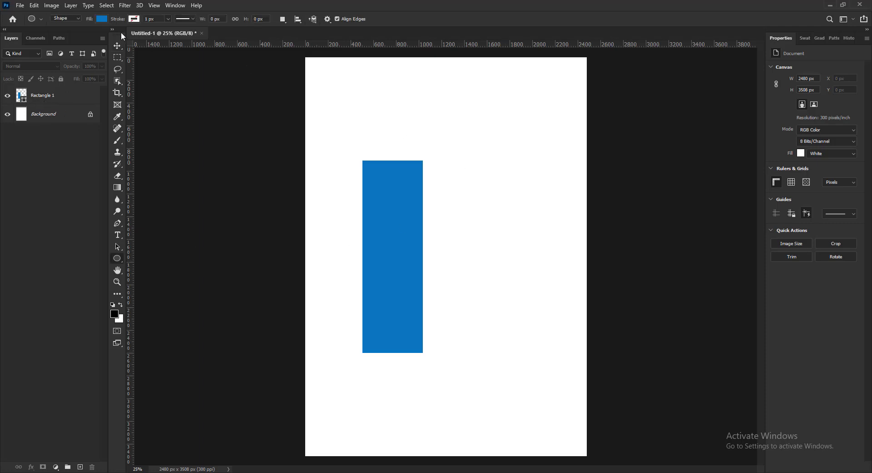
click(102, 19)
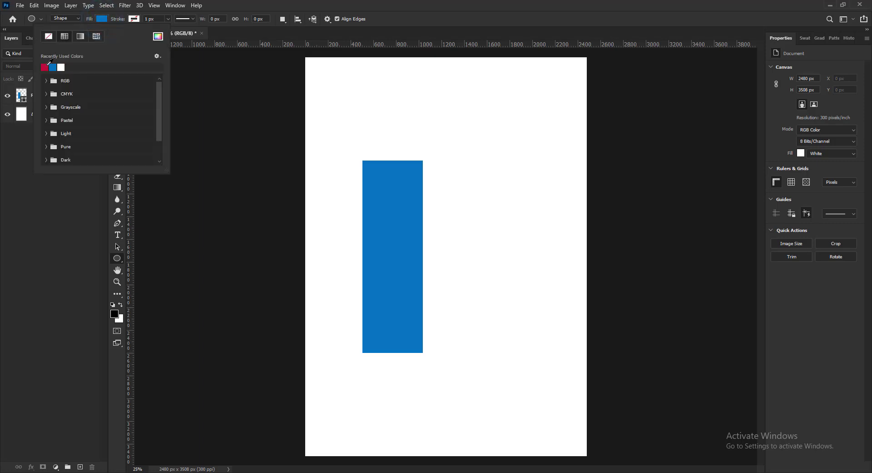
click(44, 67)
click(432, 4)
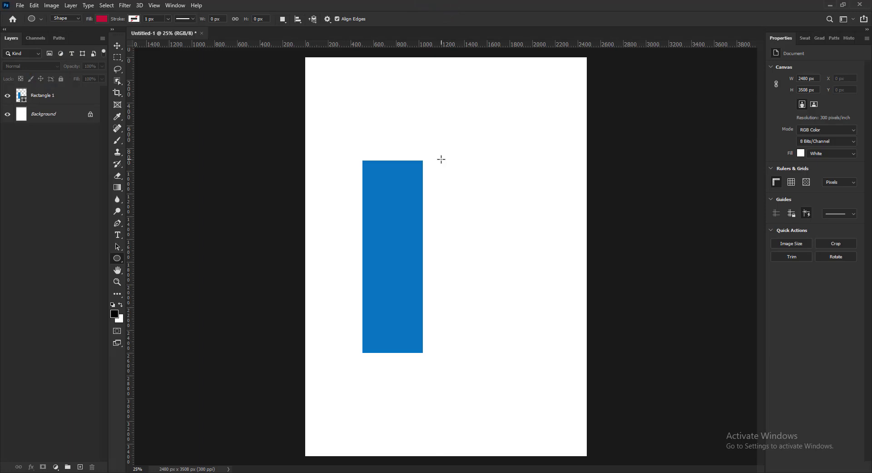
drag(442, 159, 520, 278)
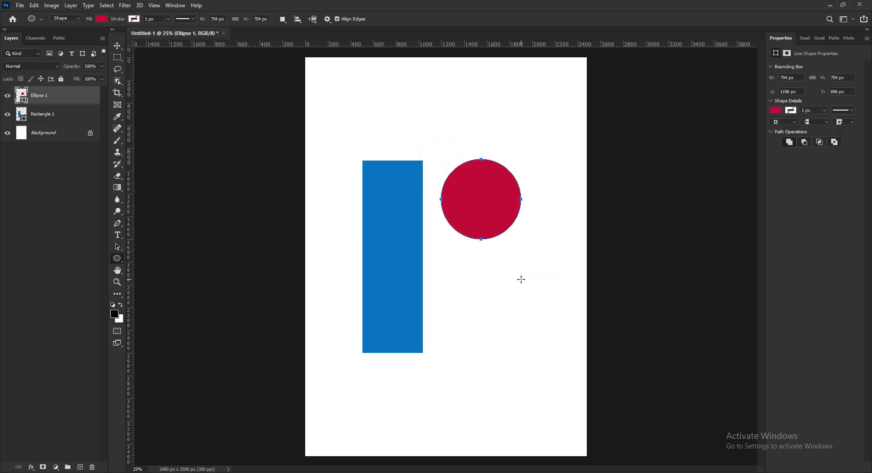
Recolor the circle with a custom brighter crimson at hue 344° and switch to the Move Tool.
click(776, 110)
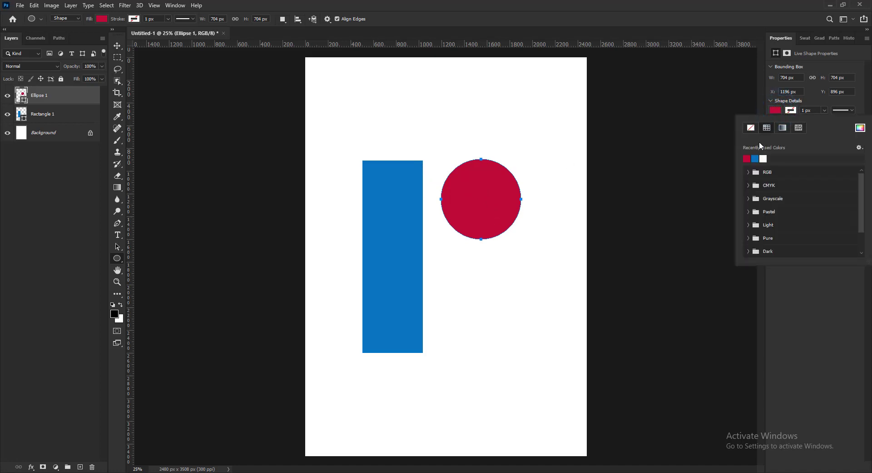
click(859, 129)
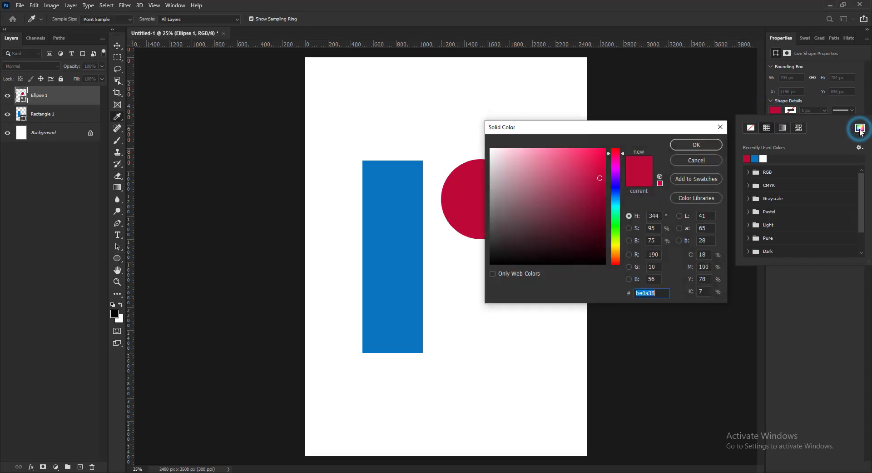
click(627, 131)
drag(628, 131, 716, 162)
click(689, 197)
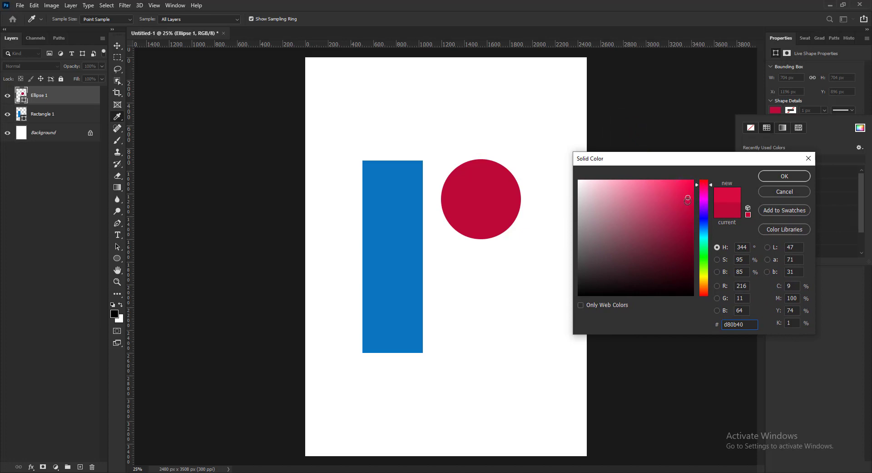
click(692, 201)
click(767, 178)
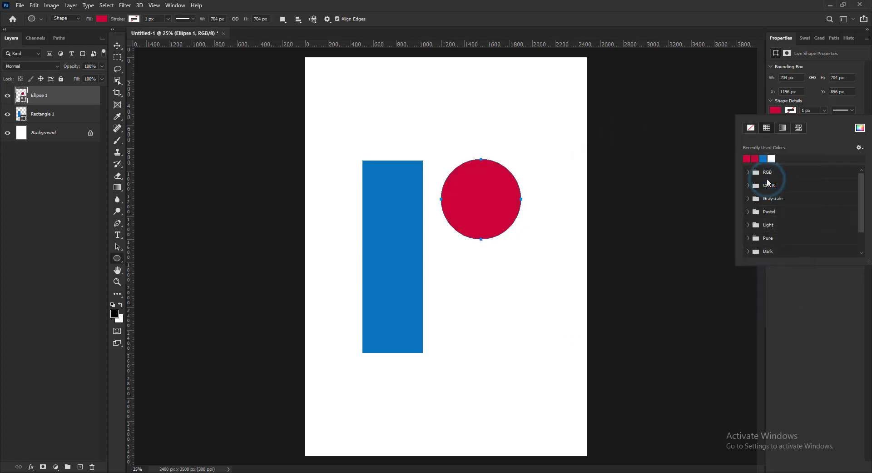
click(509, 233)
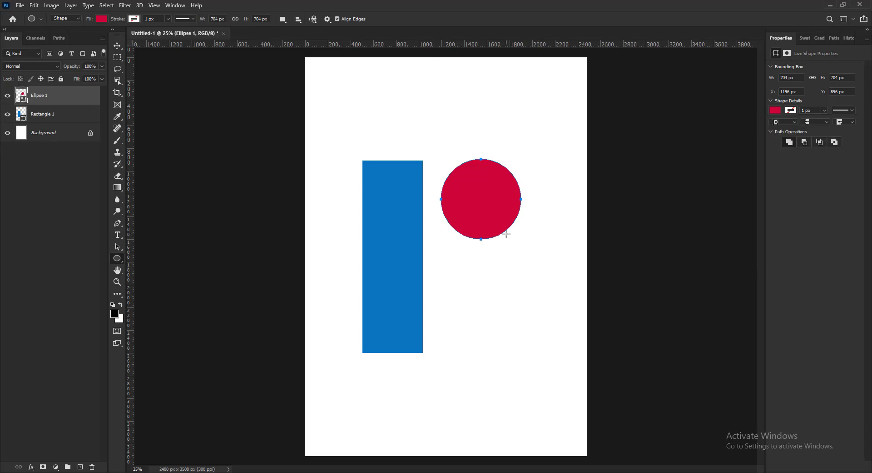
key(v)
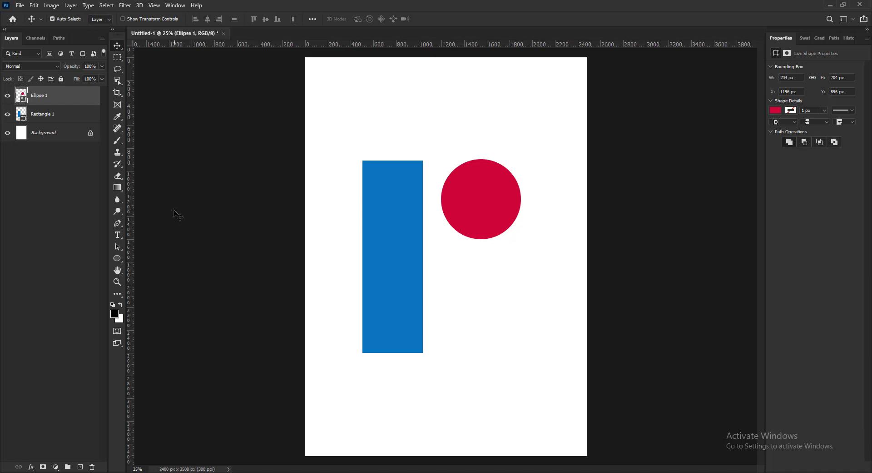
Activate the Custom Shape Tool and enlarge its shape picker.
click(123, 262)
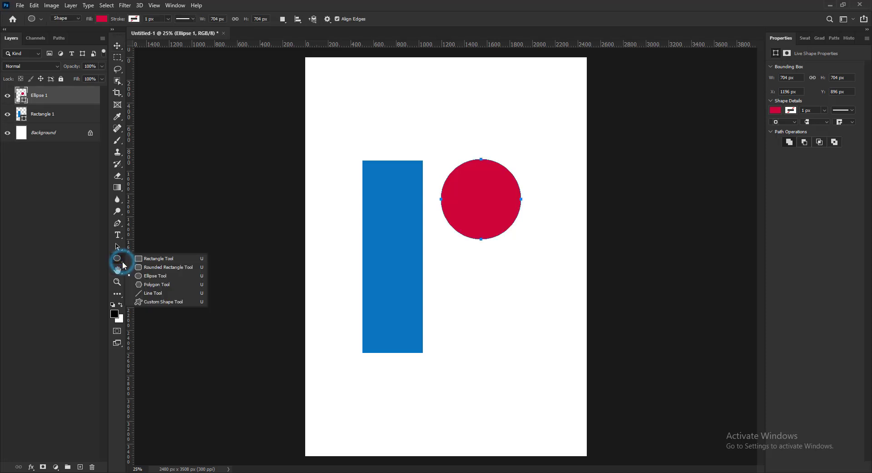
click(180, 302)
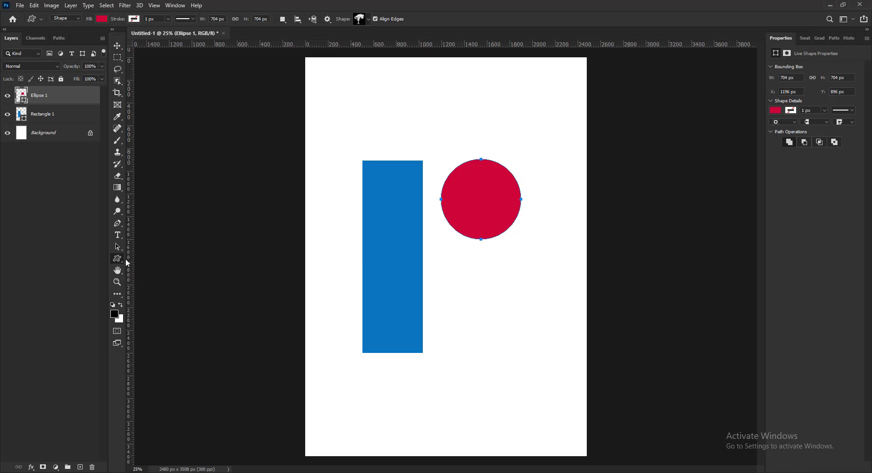
click(369, 19)
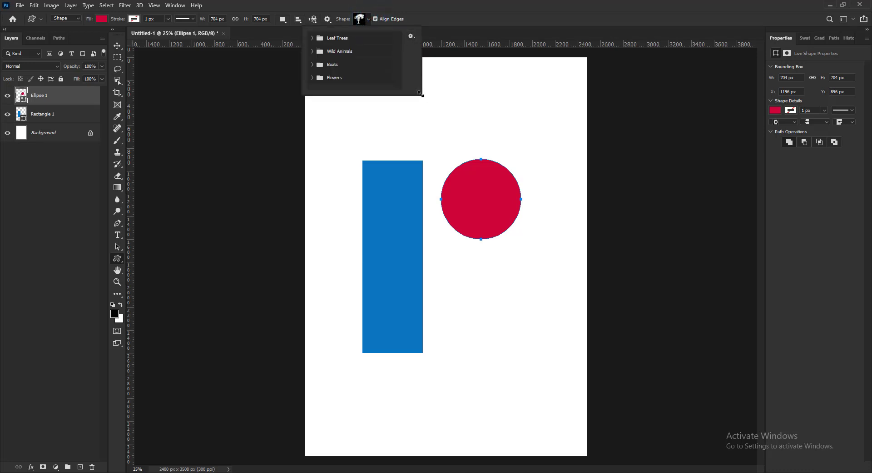
drag(420, 94, 551, 247)
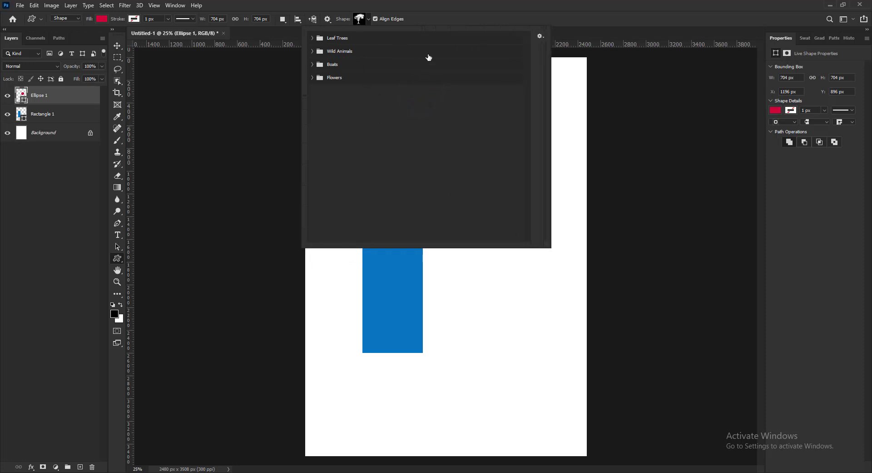
Look through the Leaf Trees, Wild Animals and Boats shape sets and choose the seventh shape in Flowers, the leafy sprig.
click(312, 38)
click(311, 38)
click(312, 51)
click(312, 50)
click(313, 64)
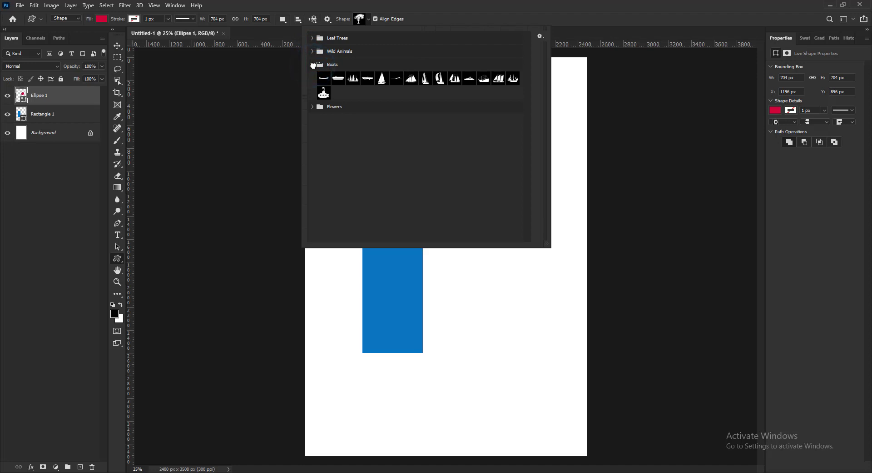
click(313, 64)
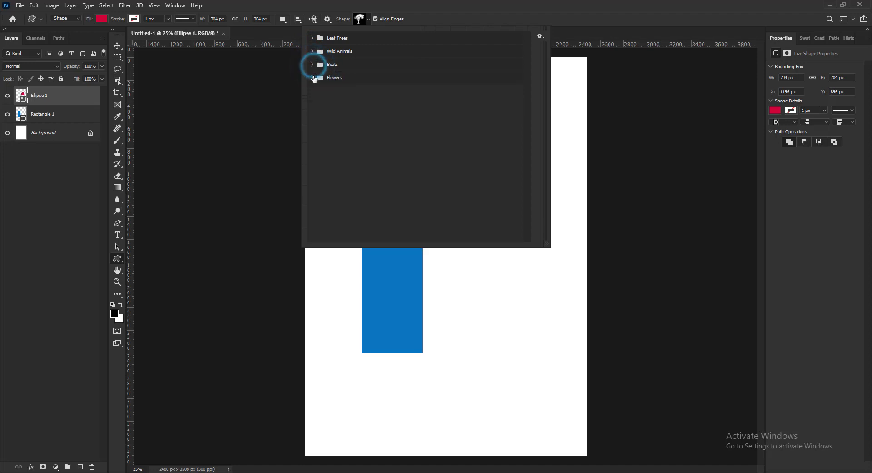
click(314, 78)
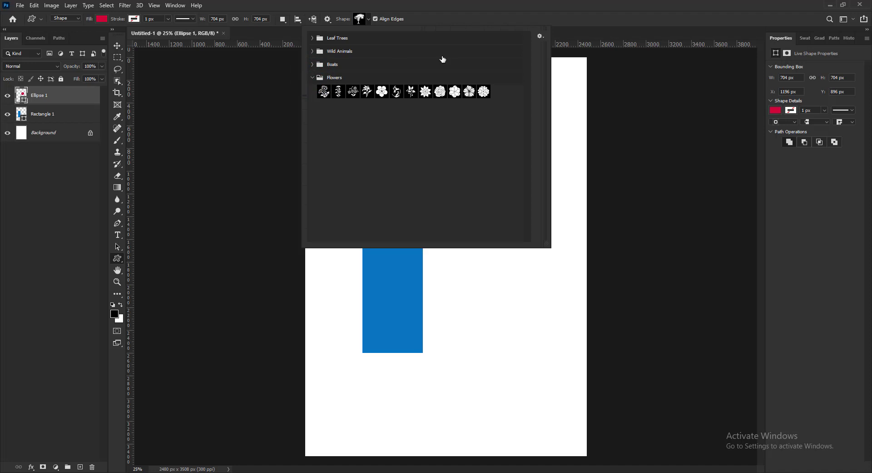
click(411, 91)
click(411, 92)
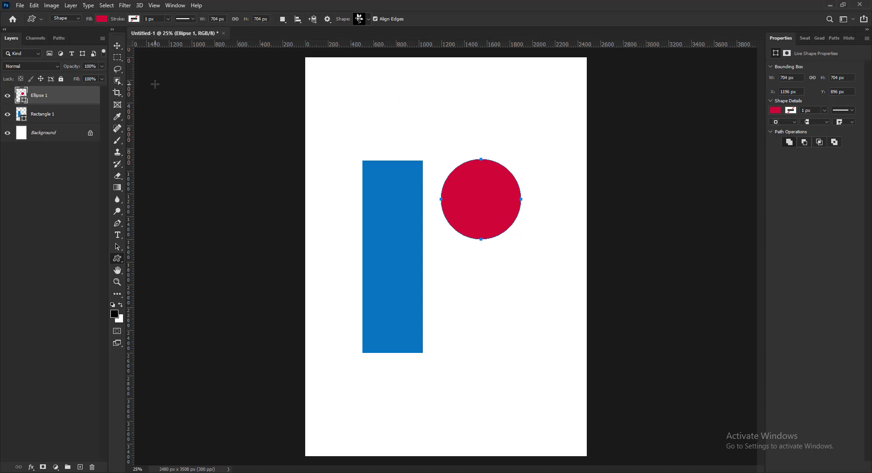
Deselect the circle's layer and set the Custom Shape Tool's fill to a custom dark green at hue 124°.
click(52, 185)
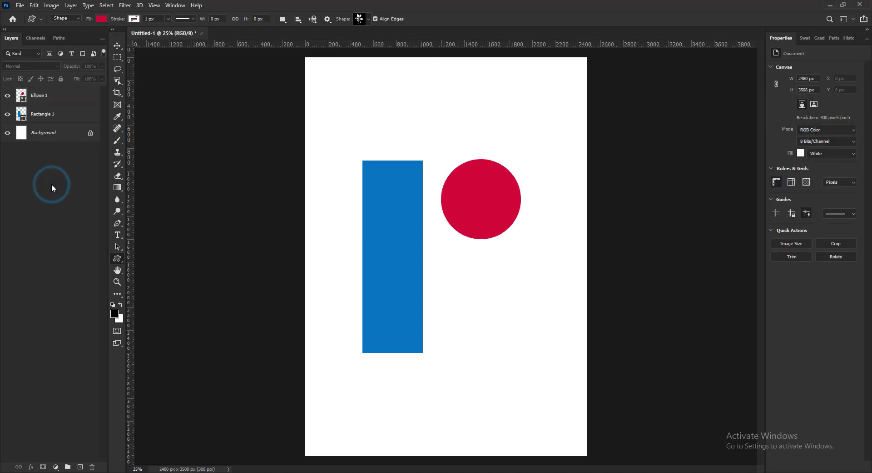
click(102, 19)
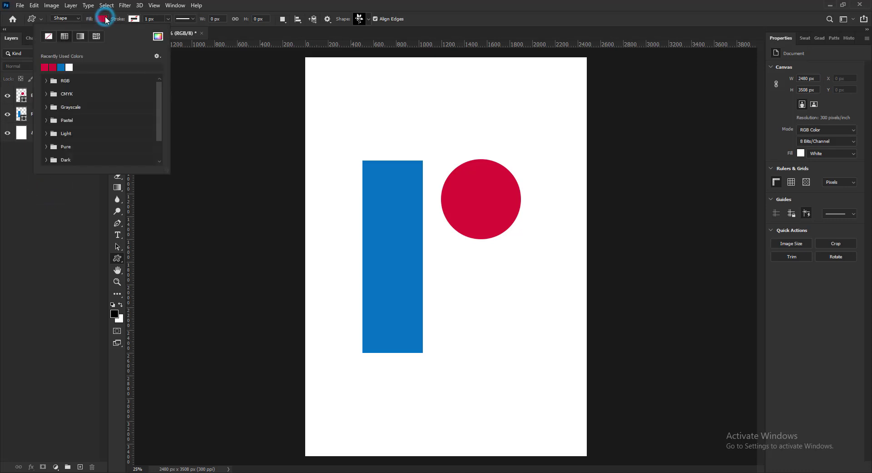
click(157, 36)
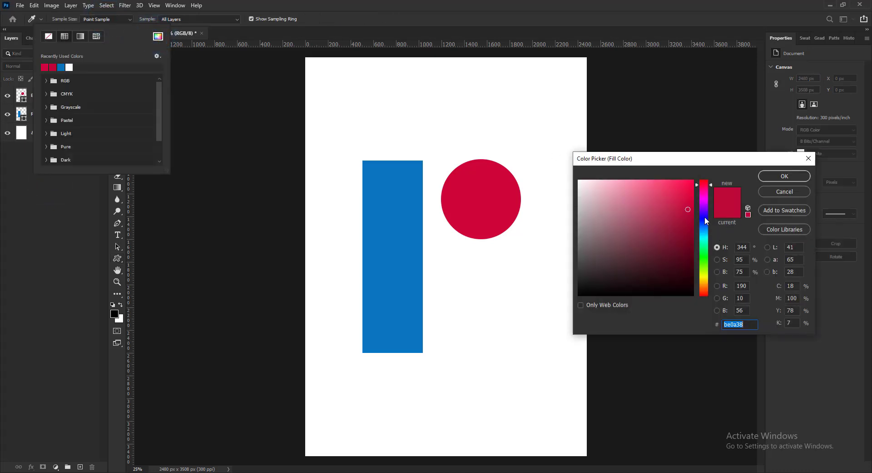
click(705, 254)
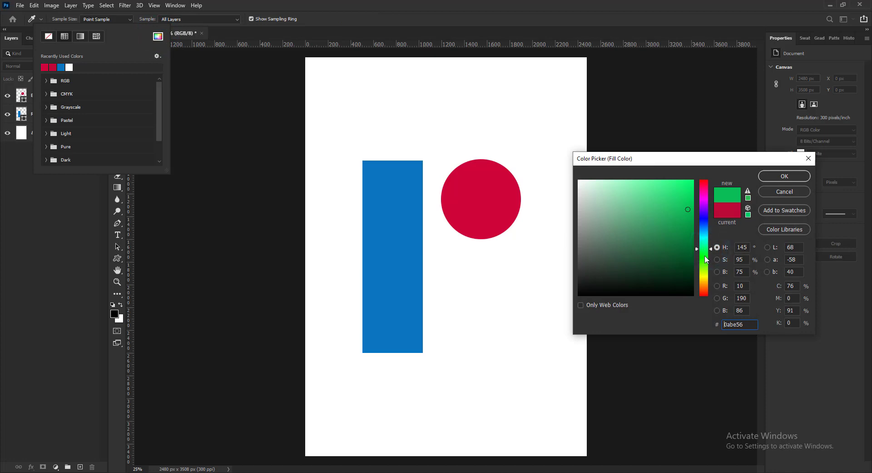
click(705, 256)
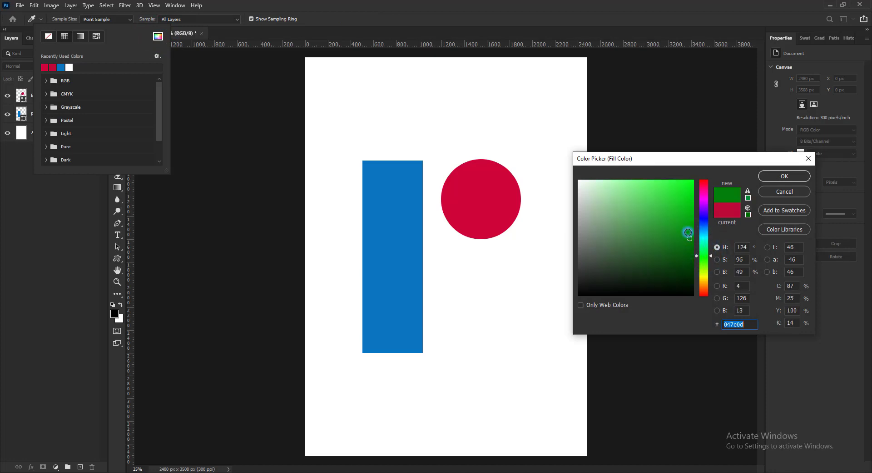
click(688, 232)
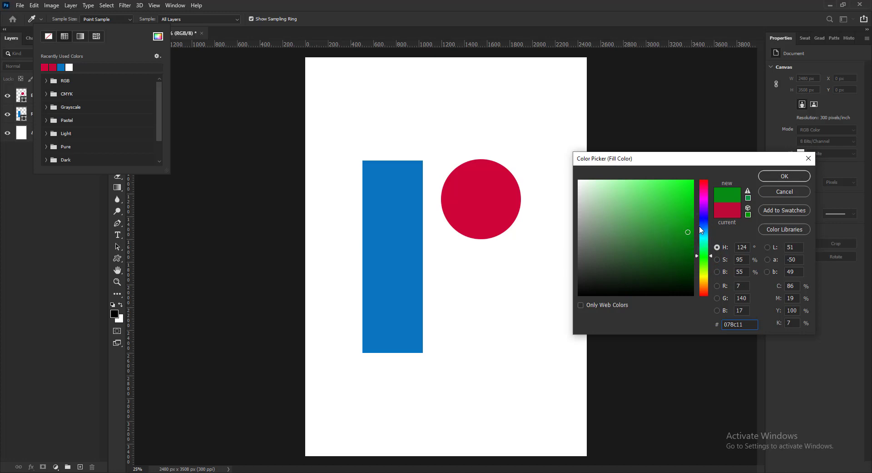
click(691, 230)
click(771, 176)
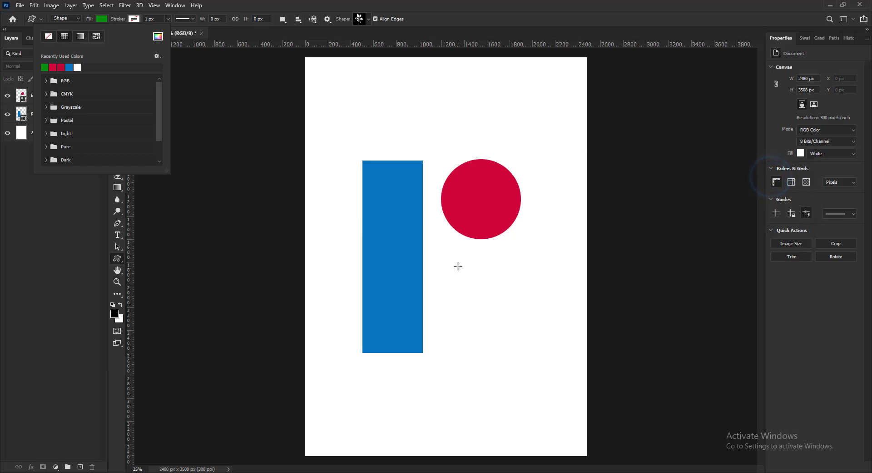
Draw the leafy sprig about 684 by 866 px below the circle and move it slightly left and down.
drag(456, 251, 532, 441)
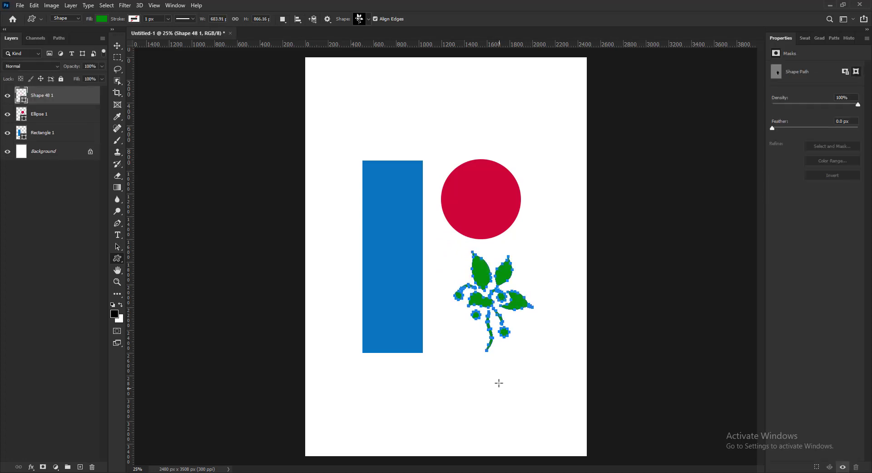
key(v)
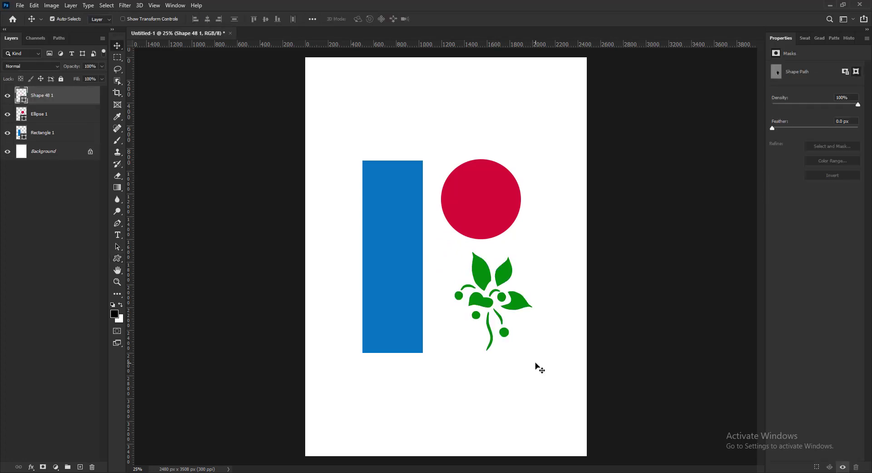
click(479, 278)
drag(479, 278, 473, 280)
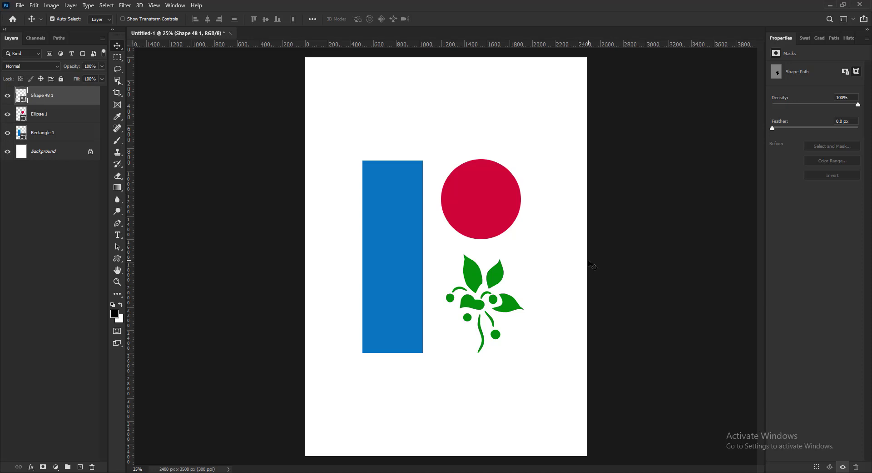
Set up the Horizontal Type Tool with the Roboto Slab SemiBold font at 60 pt.
click(118, 234)
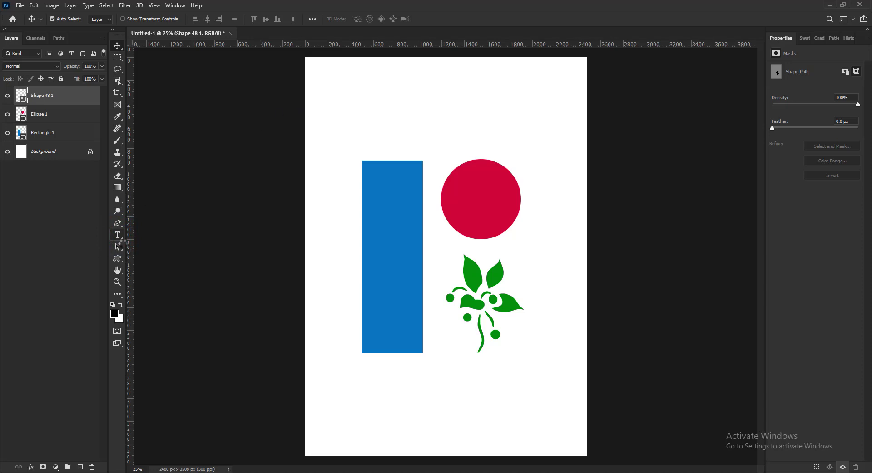
right_click(118, 234)
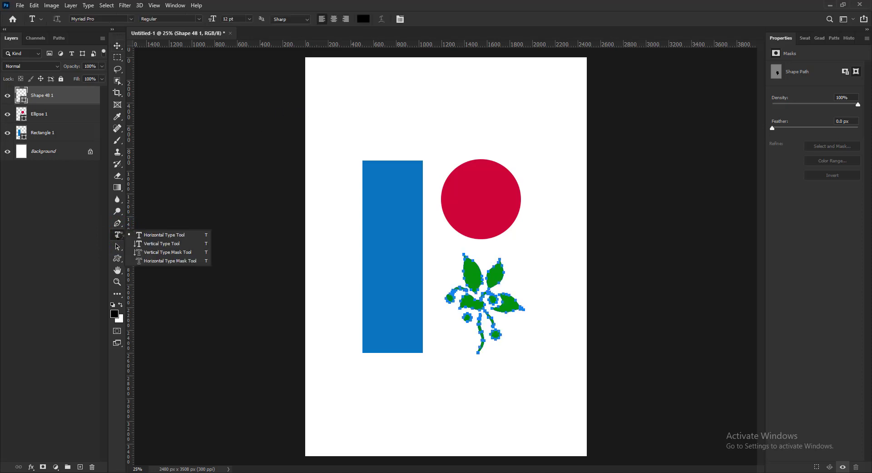
click(150, 234)
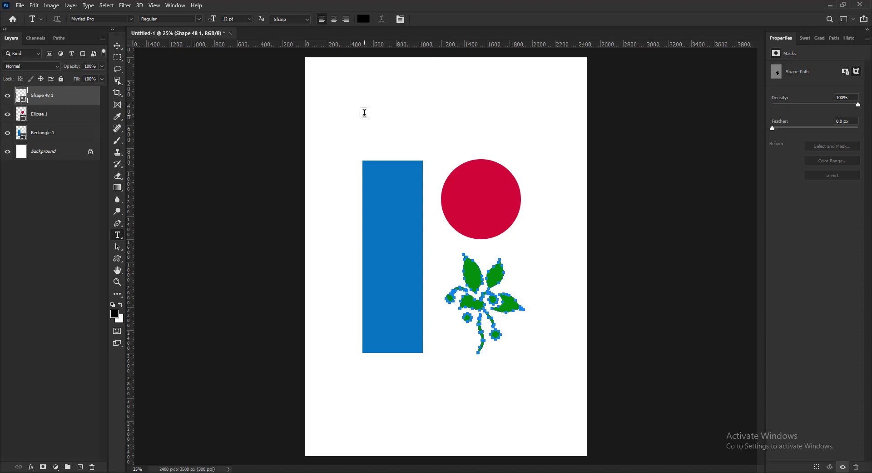
click(249, 19)
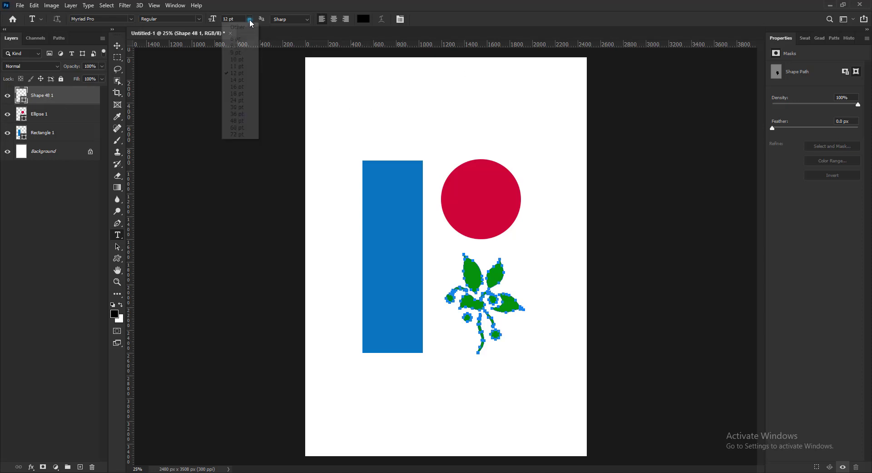
click(242, 128)
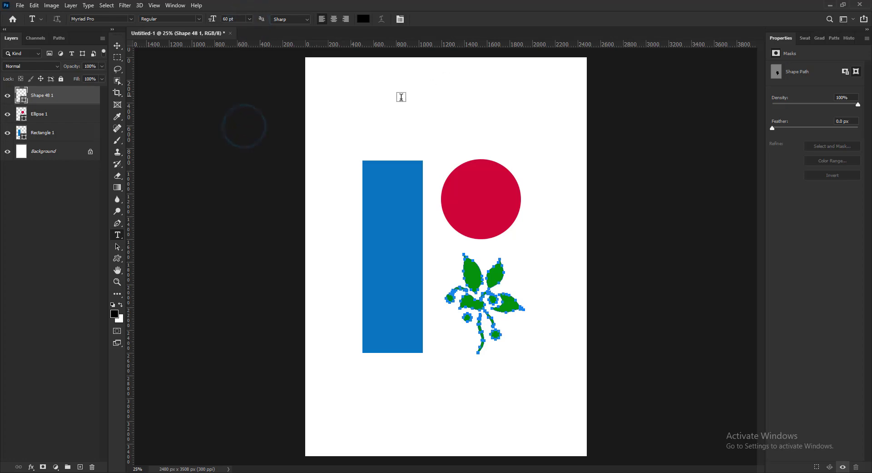
click(131, 19)
text(robo)
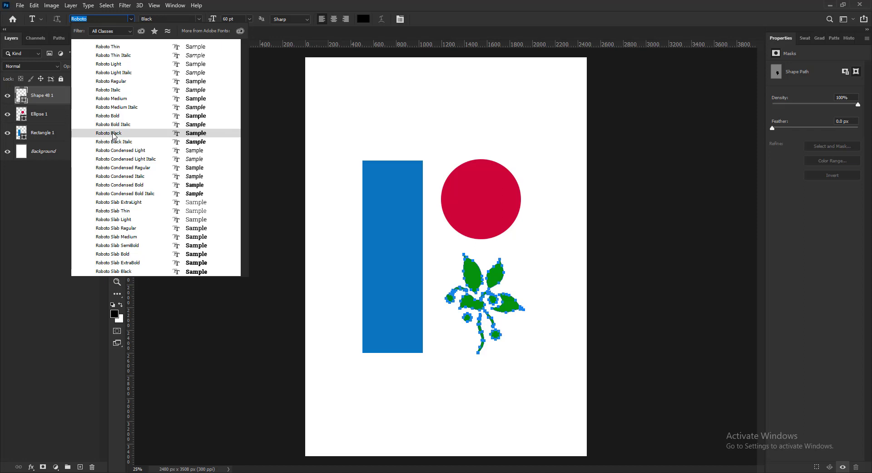
click(135, 248)
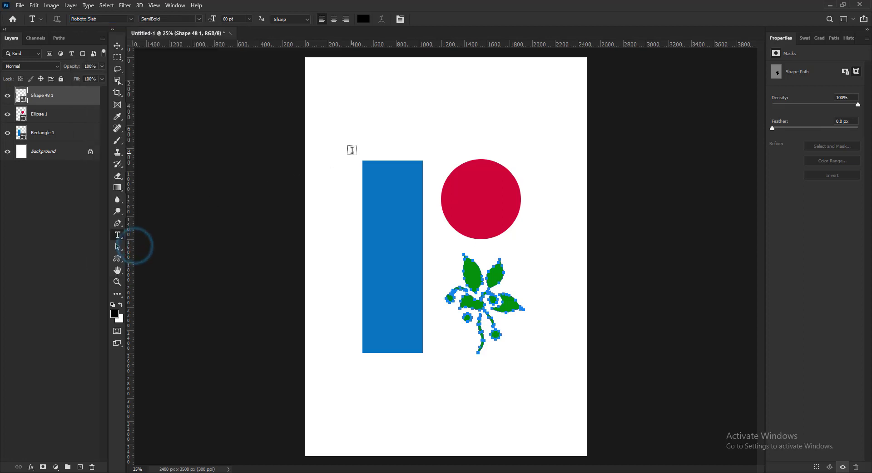
Add the text "Hope" above the blue rectangle and move it to about X 497 px, Y 318 px.
click(360, 99)
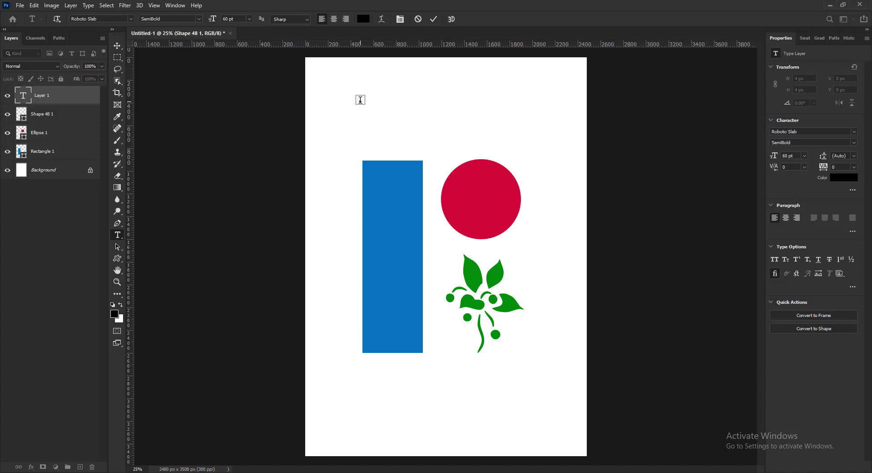
text(Hope)
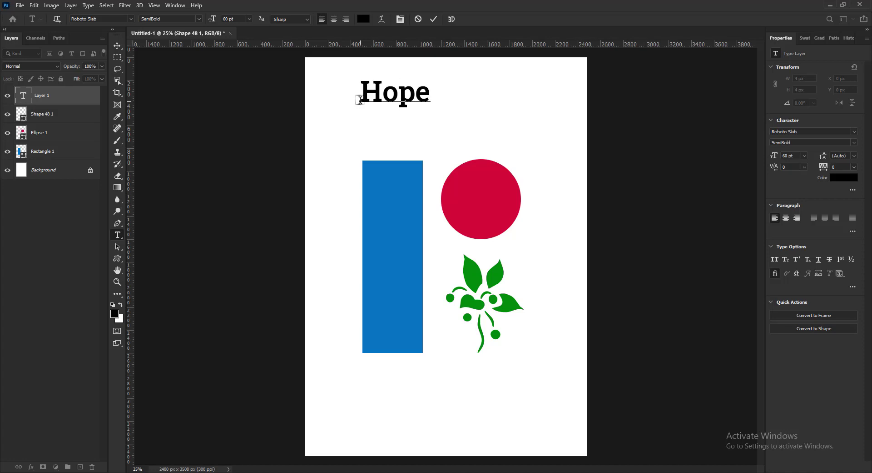
click(118, 45)
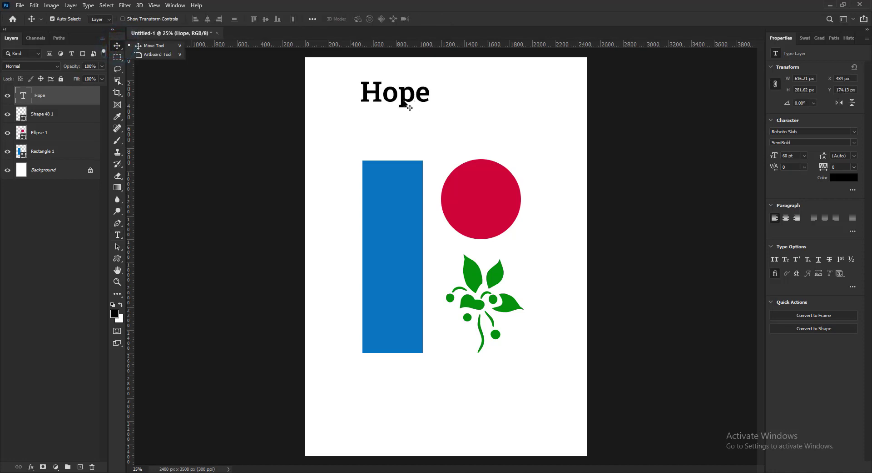
drag(403, 102, 405, 119)
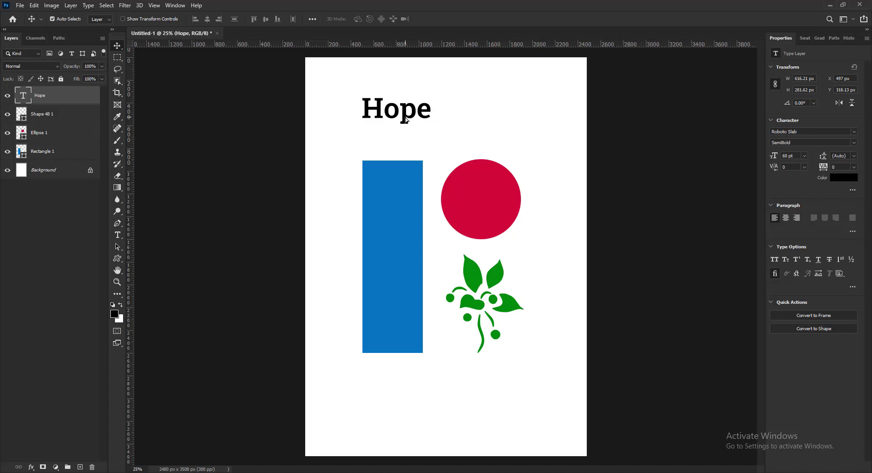
Enlarge the "Hope" text to 118 pt and move it down to about Y 241 px.
key(ctrl)
drag(776, 162, 803, 157)
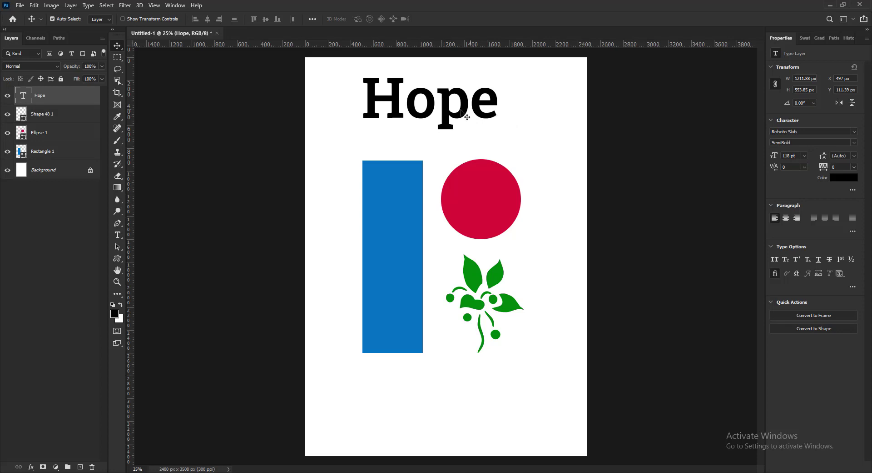
drag(448, 112, 446, 124)
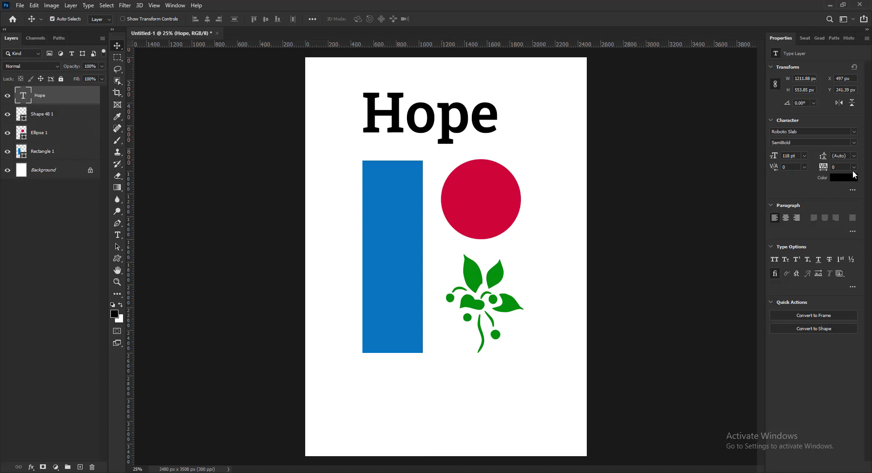
Try the circle's red and the sprig's green as the "Hope" text color, and apply the rectangle's blue, 0a74be.
click(846, 177)
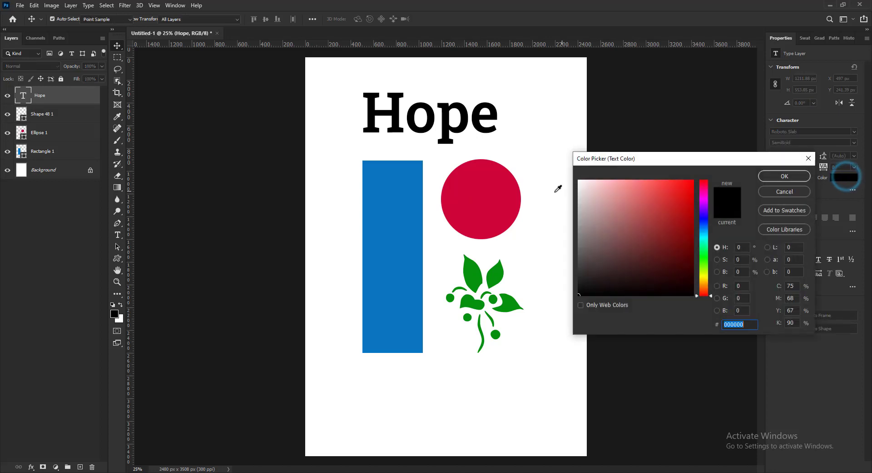
click(493, 191)
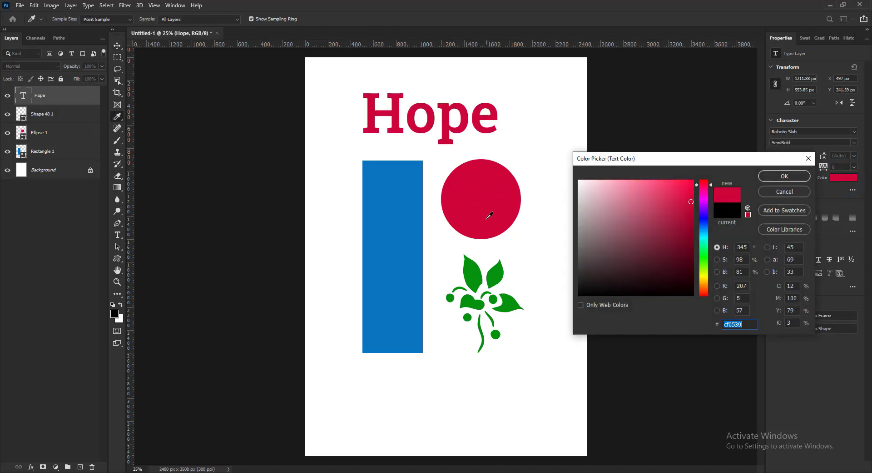
click(473, 271)
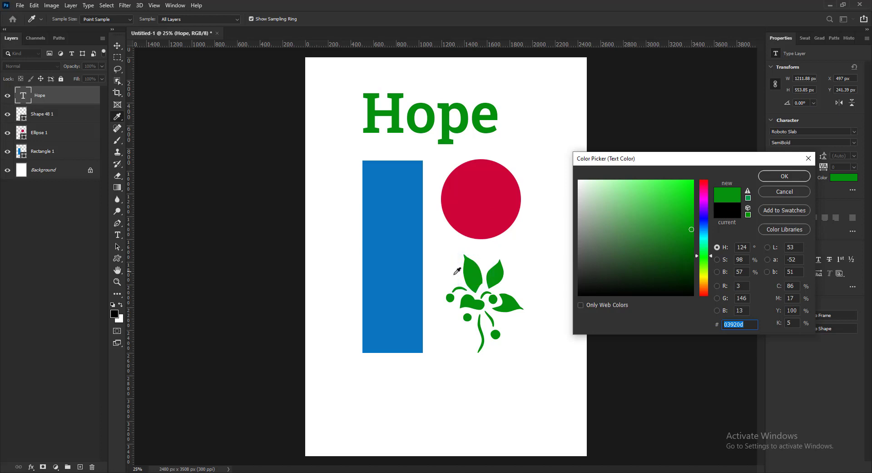
click(408, 286)
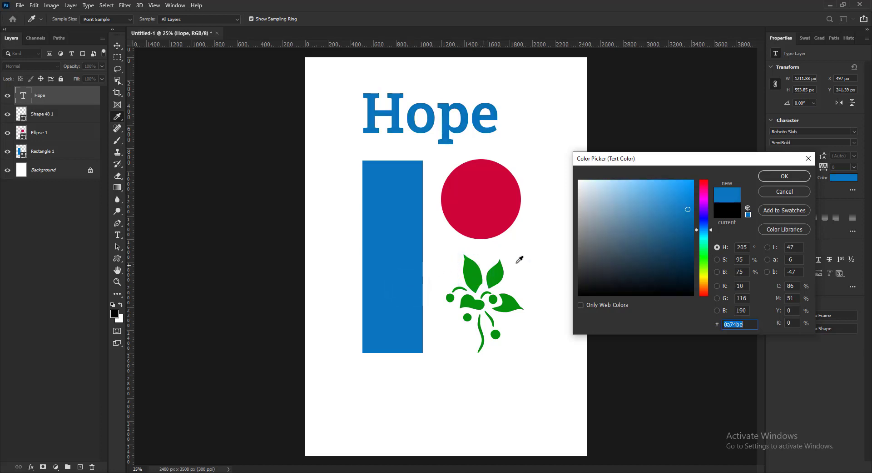
click(784, 181)
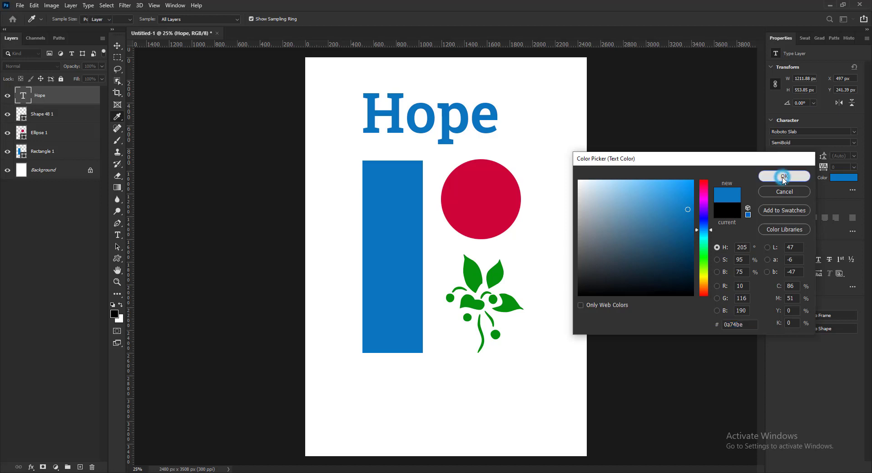
Activate the Horizontal Type Tool and look through the available Roboto font styles.
click(118, 234)
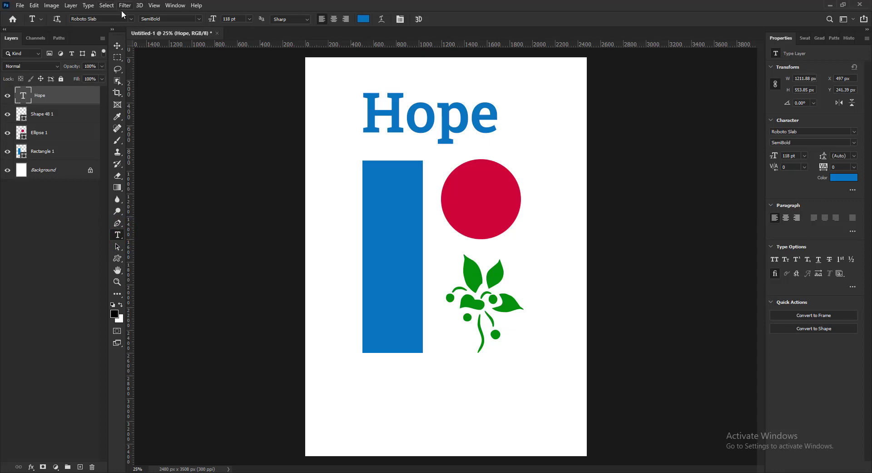
click(131, 18)
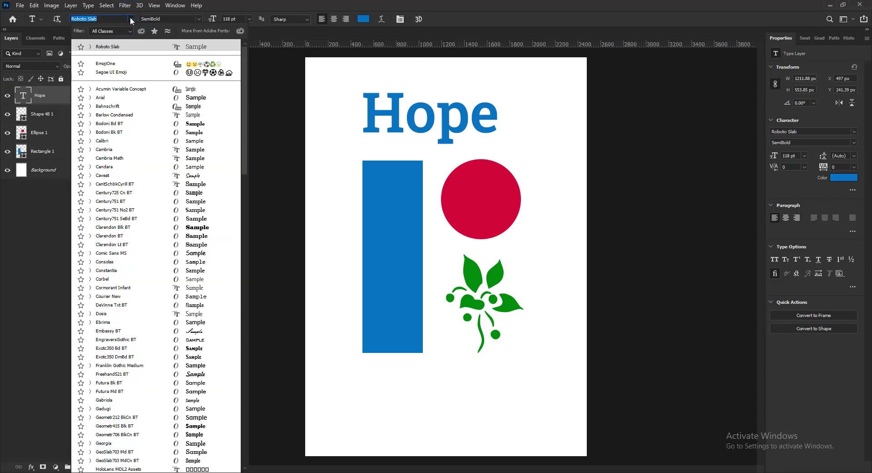
text(robo)
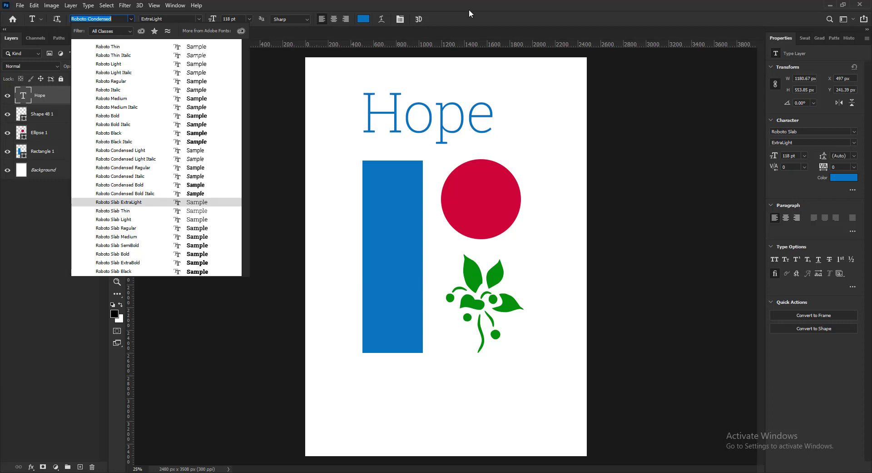
click(489, 13)
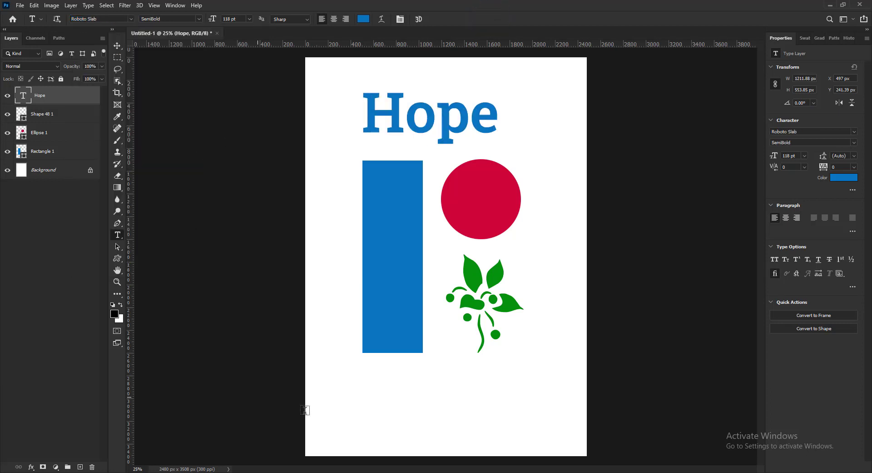
Start a new text line below the blue rectangle and set it to Roboto Slab Thin at 18 pt.
click(364, 399)
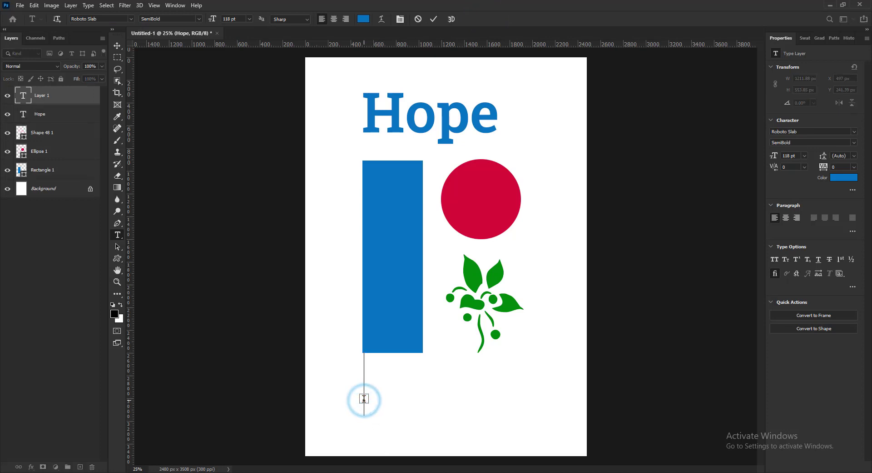
click(250, 19)
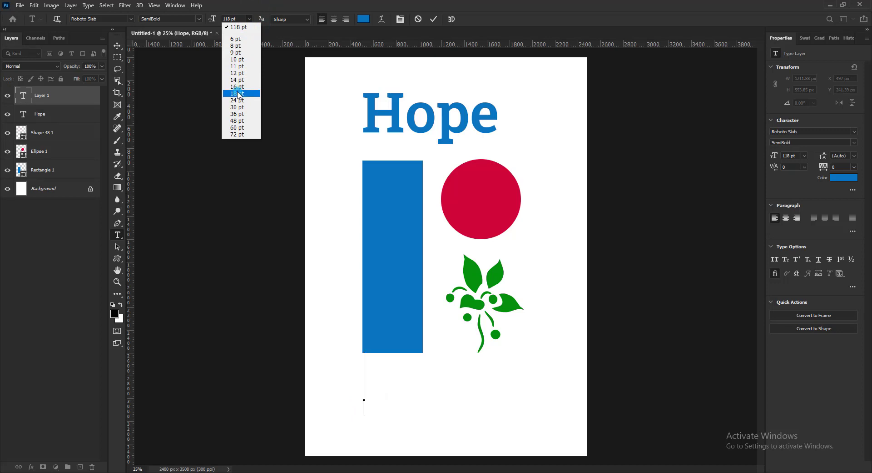
click(238, 94)
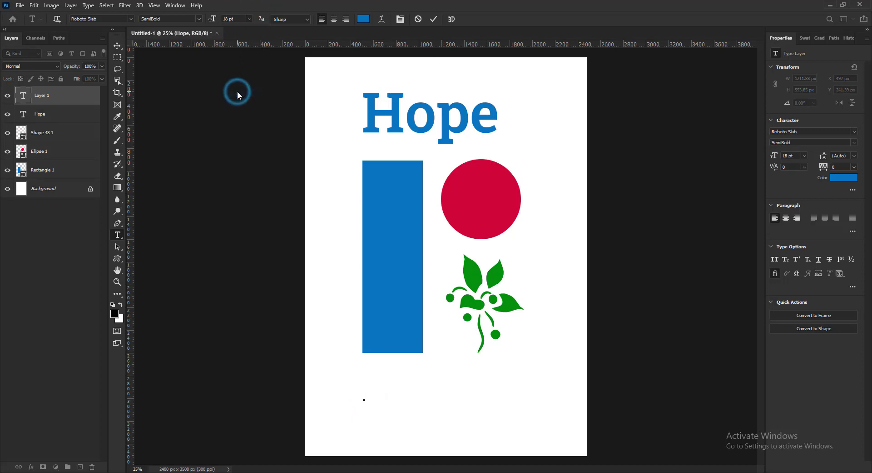
click(131, 20)
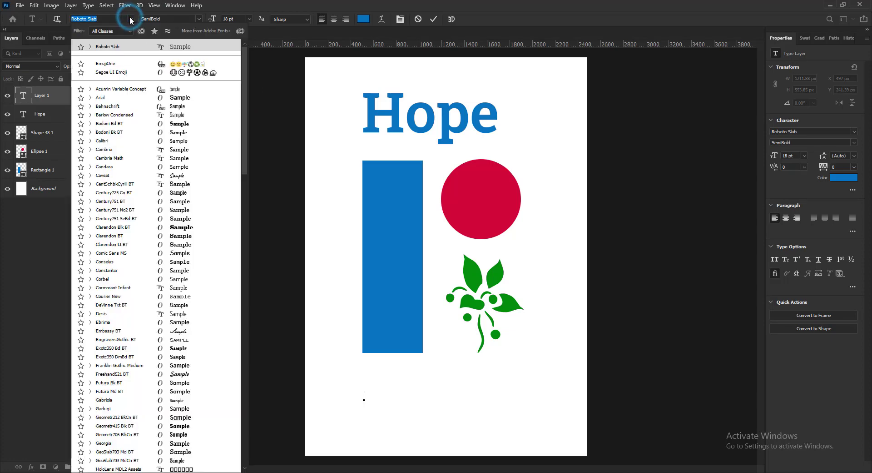
text(robo)
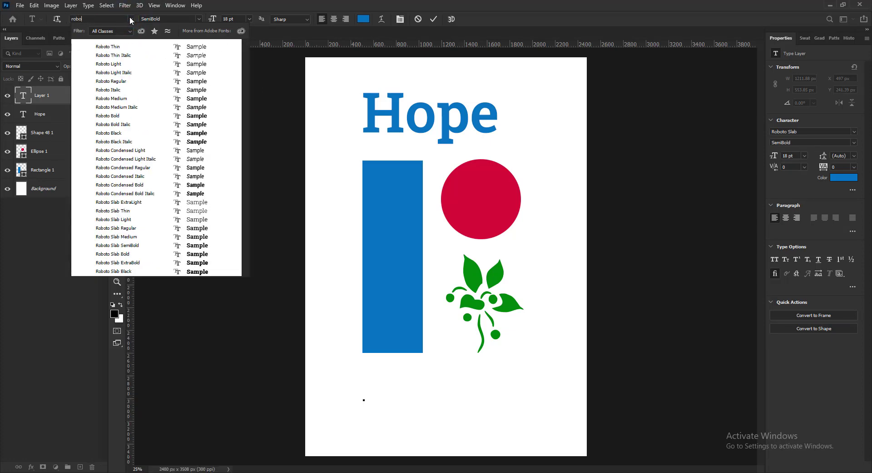
click(135, 212)
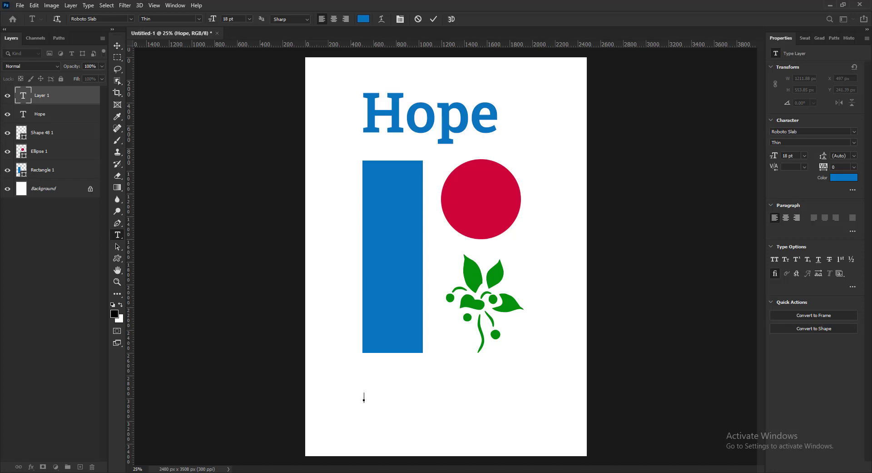
Enter the two-line text "We believe in a better tomorrow. For us, and for our children, and their children.", breaking after "us,".
text(As)
key(BackSpace)
text(W)
key(BackSpace)
text(We)
text( can bu)
text(t)
key(BackSpace)
key(BackSpace)
key(BackSpace)
key(BackSpace)
key(BackSpace)
key(BackSpace)
text(believe in a better tomoo)
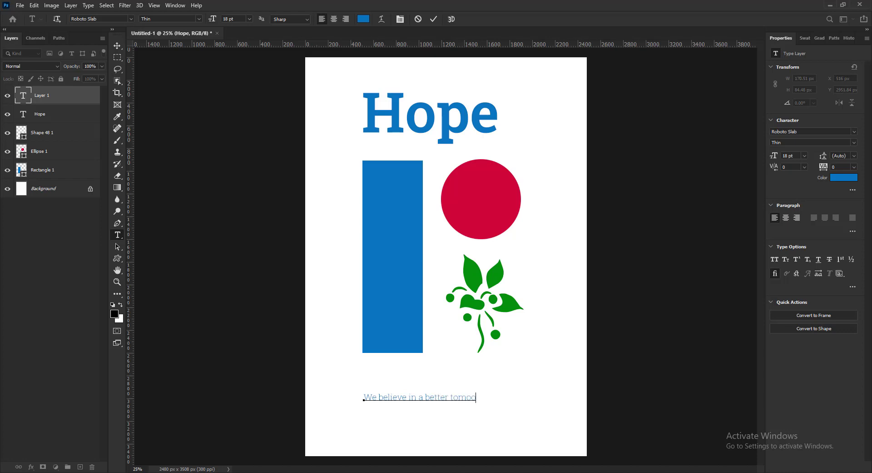
key(BackSpace)
text(rrow)
text(. For us, )
text(and f)
text(or our)
text( ch)
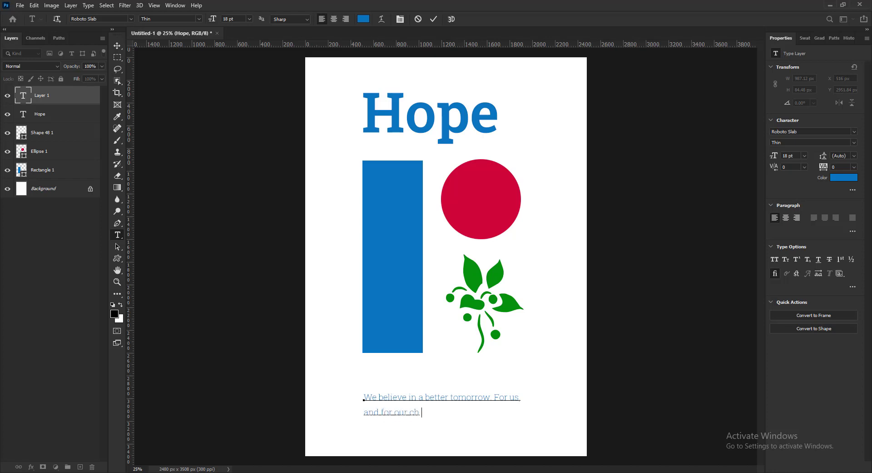
text(ildren, and their children)
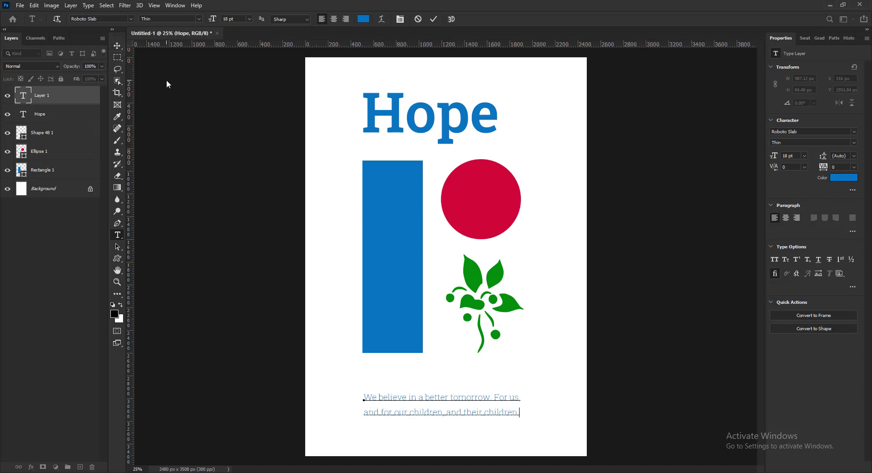
Set the whole two-line text to 16 pt leading and 16 pt font size.
key(ctrl+a)
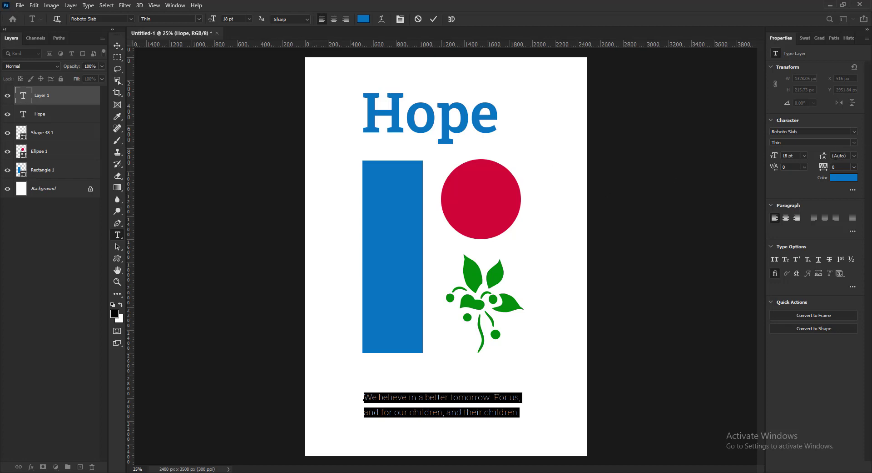
click(854, 155)
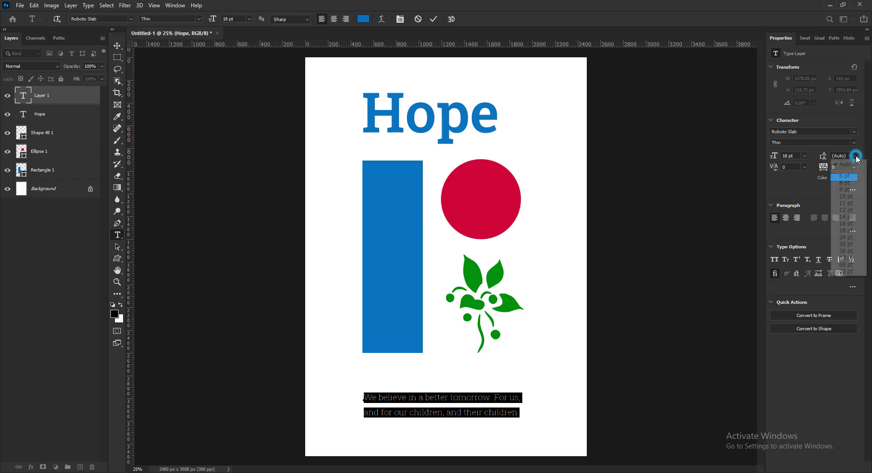
click(848, 224)
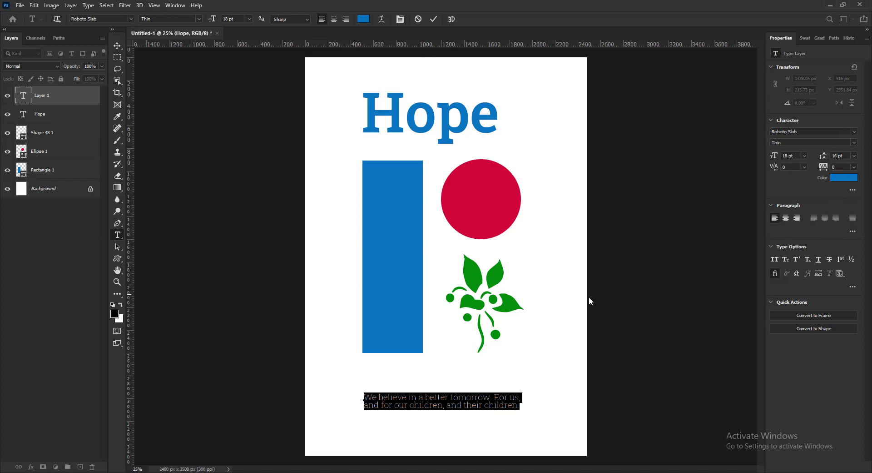
click(805, 156)
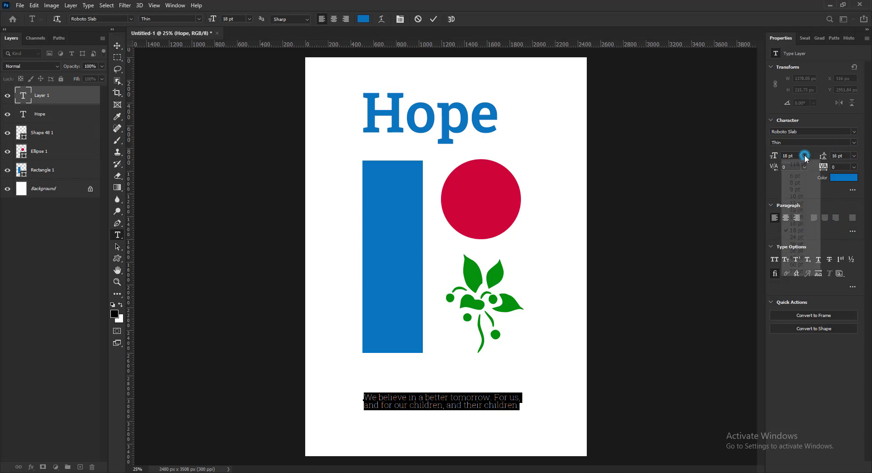
click(796, 223)
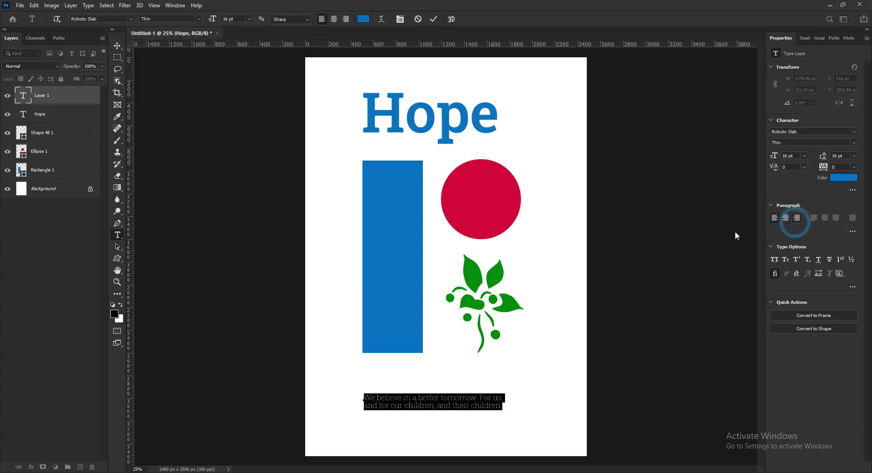
click(119, 48)
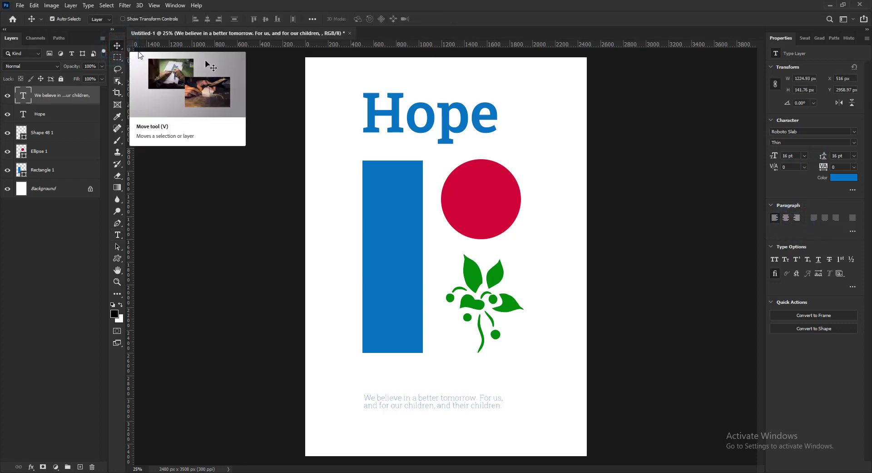
Set the two-line text's weight to Light after trying Medium, and move it up to about X 512 px, Y 2879 px.
click(853, 143)
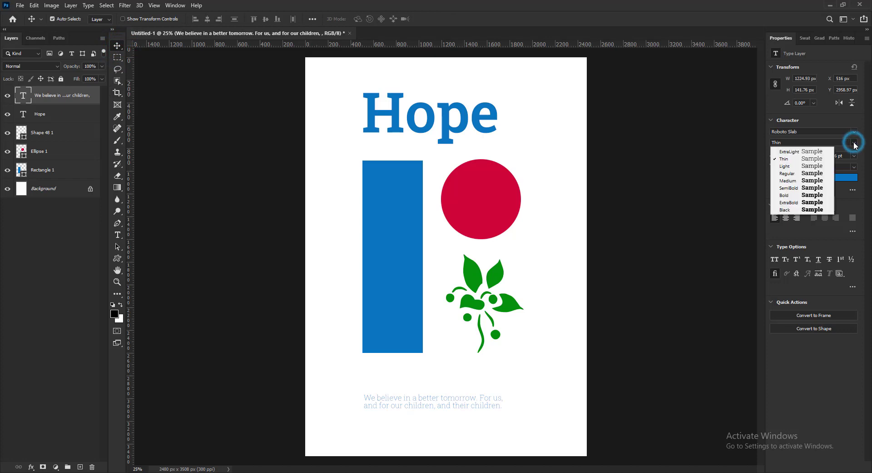
click(791, 181)
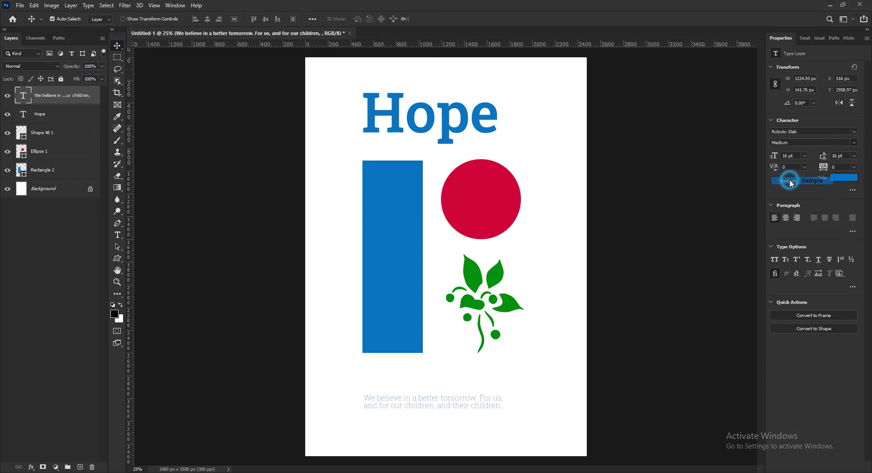
click(853, 143)
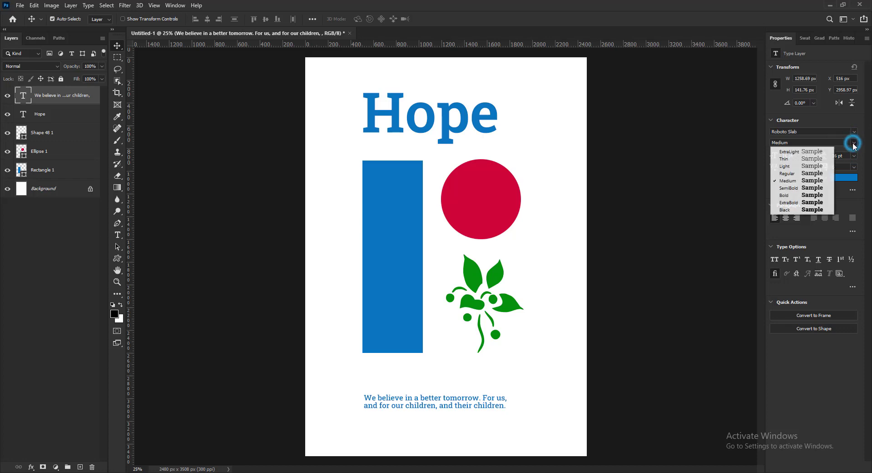
click(791, 166)
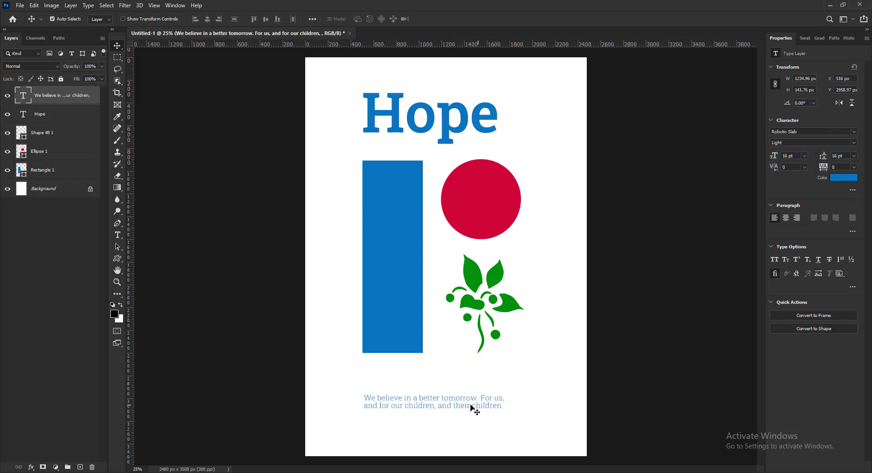
mouse_move(462, 400)
mouse_down()
mouse_move(461, 384)
mouse_move(461, 392)
mouse_up()
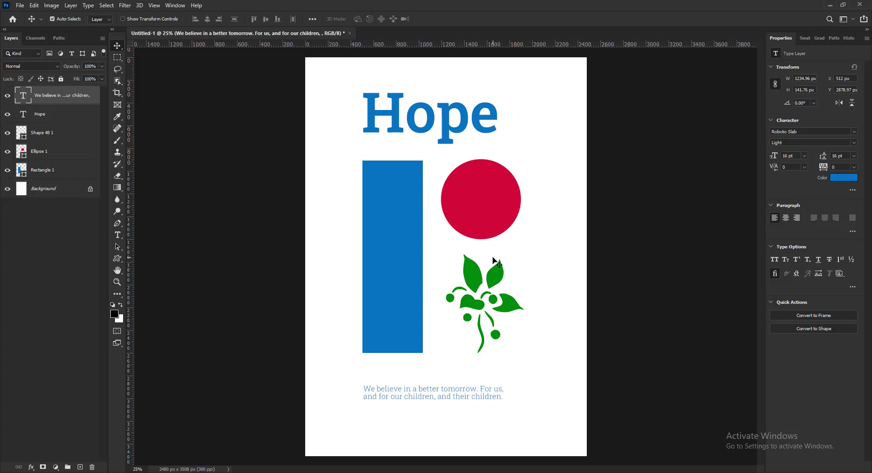
Select all layers except the Background and nudge the whole composition right by about 270 px.
key(ctrl+minus)
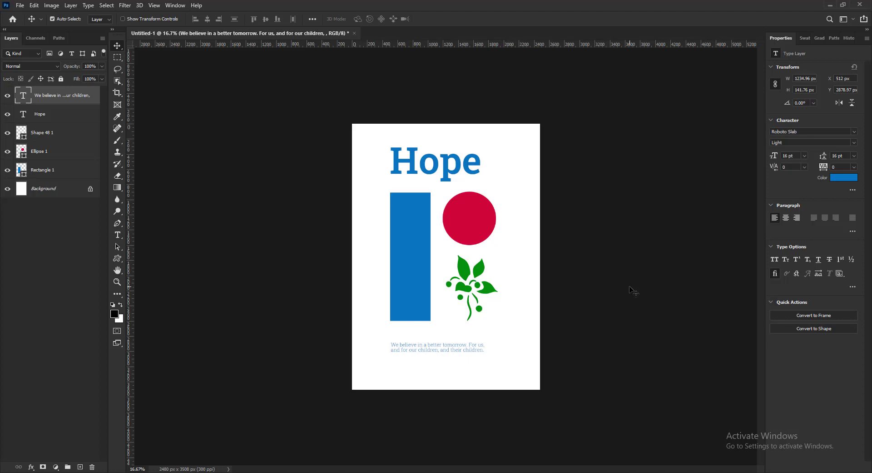
click(78, 175)
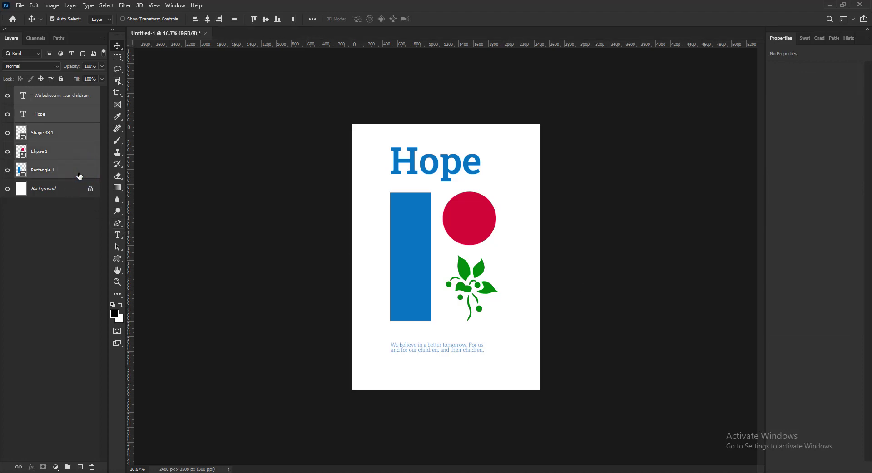
key(shift+Right)
key(shift+Right)
key(shift+Right)
key(shift+Right)
key(shift+Right)
key(shift+Right)
key(shift+Right)
key(shift+Right)
key(shift+Right)
key(shift+Right)
key(shift+Right)
key(shift+Right)
key(shift+Right)
key(shift+Right)
key(shift+Right)
key(shift+Right)
key(shift+Right)
key(shift+Right)
key(shift+Right)
key(shift+Right)
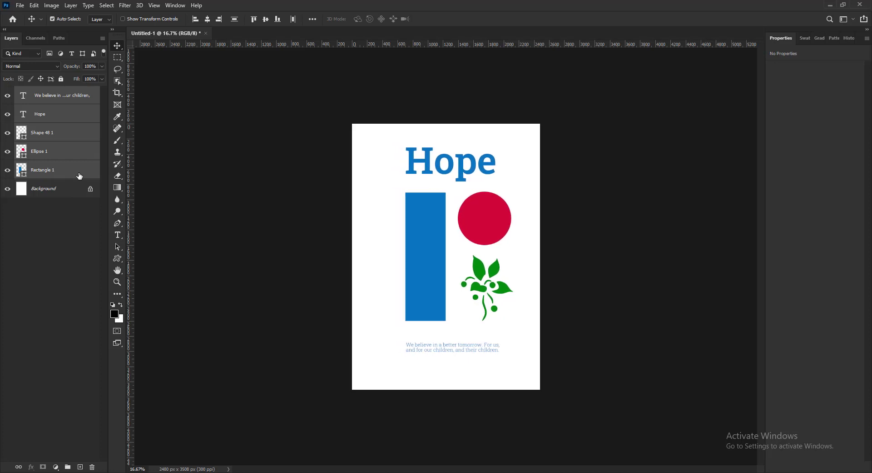
key(shift+Right)
key(shift+Right)
key(shift+Right)
key(shift+Right)
key(shift+Right)
key(shift+Right)
key(shift+Right)
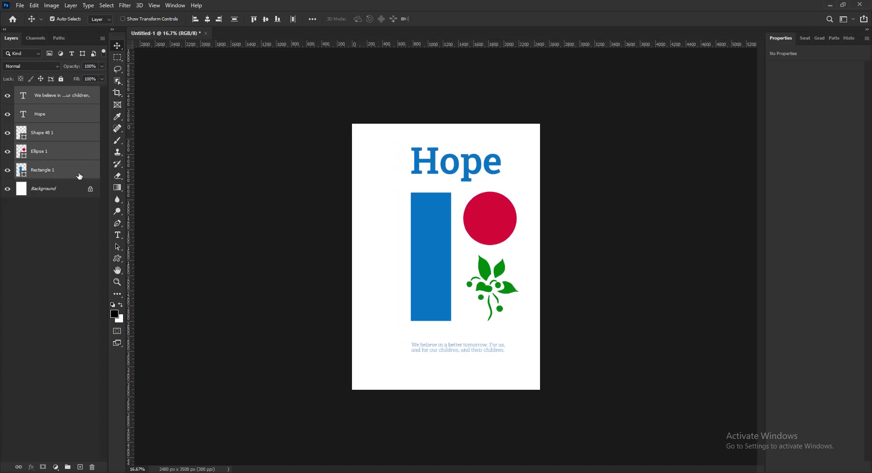
Nudge all the selected poster layers left by about 30 px in total.
key(shift+Left)
key(shift+Left)
key(shift+Left)
key(shift+Left)
key(shift+Right)
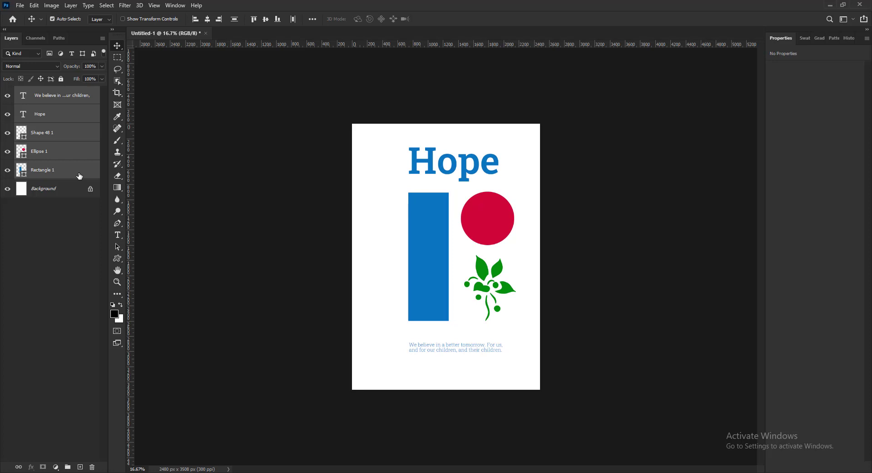
Scale the selected layers down toward their lower-right corner to about 83% width and 84% height, and clear the selection.
key(ctrl)
key(ctrl+t)
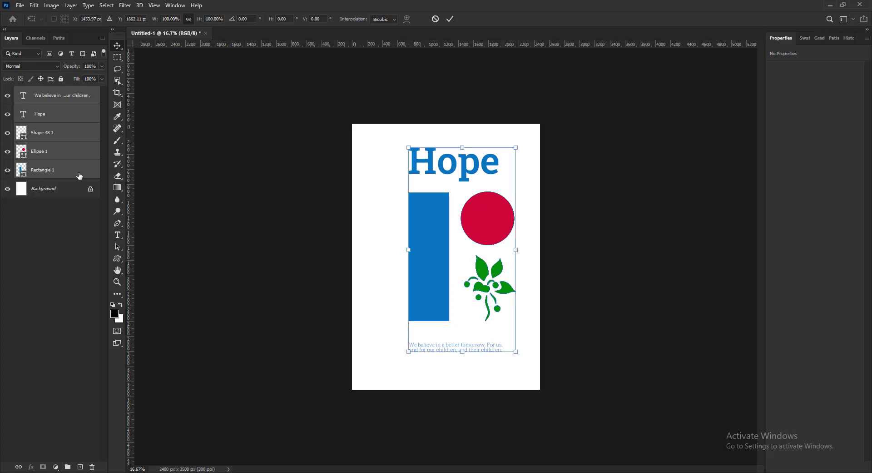
click(408, 148)
drag(408, 149, 426, 180)
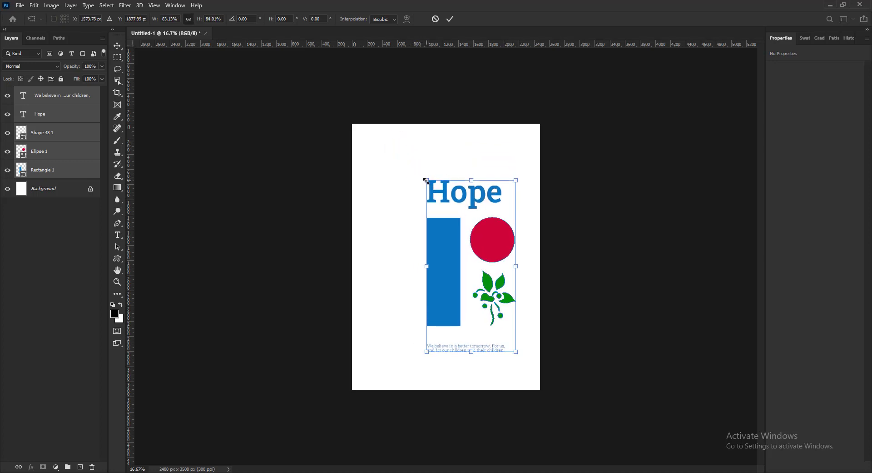
key(Return)
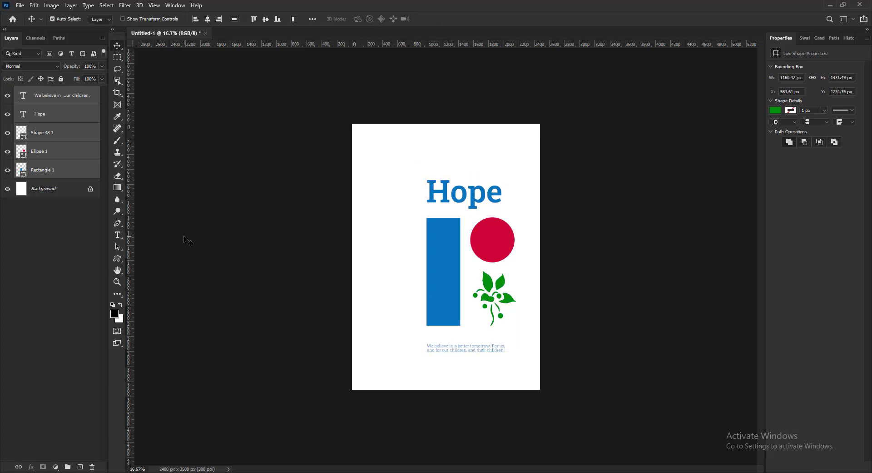
click(71, 232)
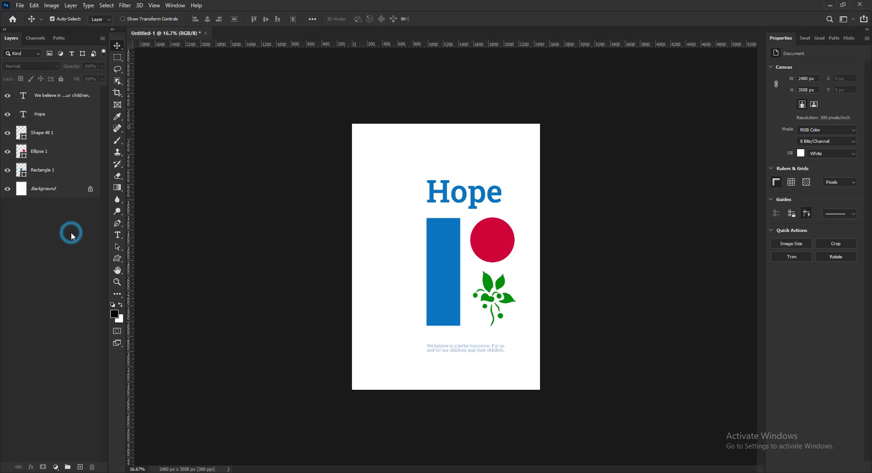
Select all layers except the Background, try a non-proportional Free Transform to about 136% width and 112% height, and undo the stretch.
click(56, 173)
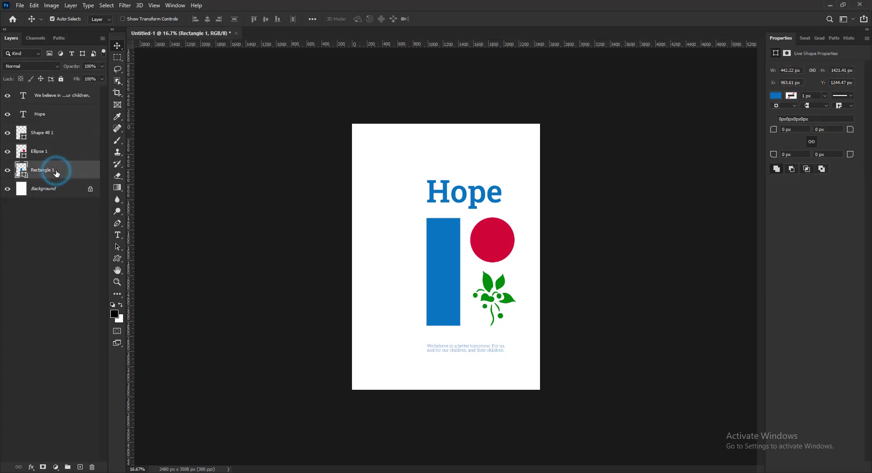
shift+click(71, 97)
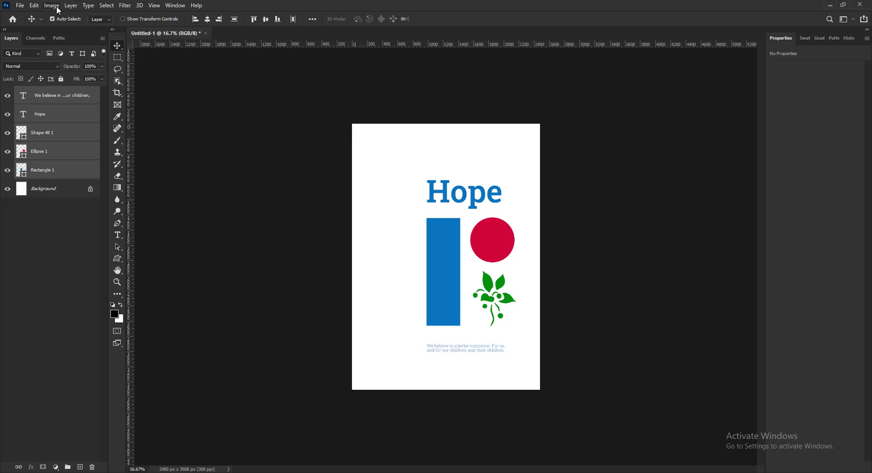
click(34, 5)
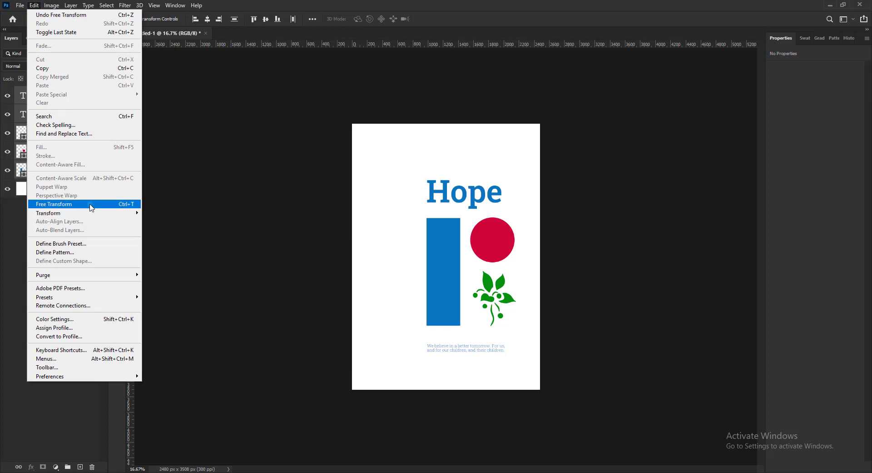
click(90, 204)
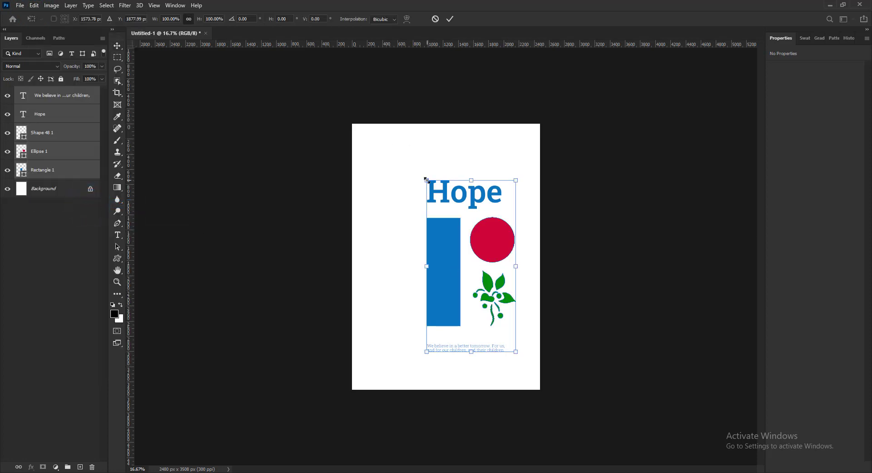
drag(427, 180, 391, 157)
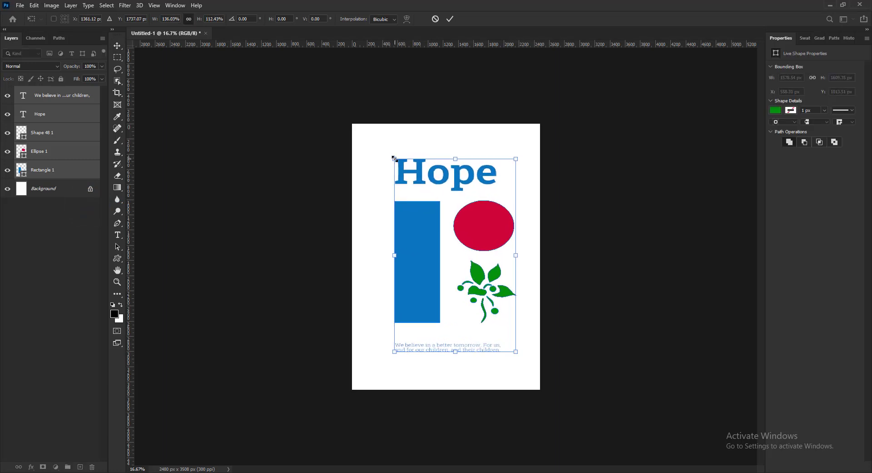
key(ctrl+z)
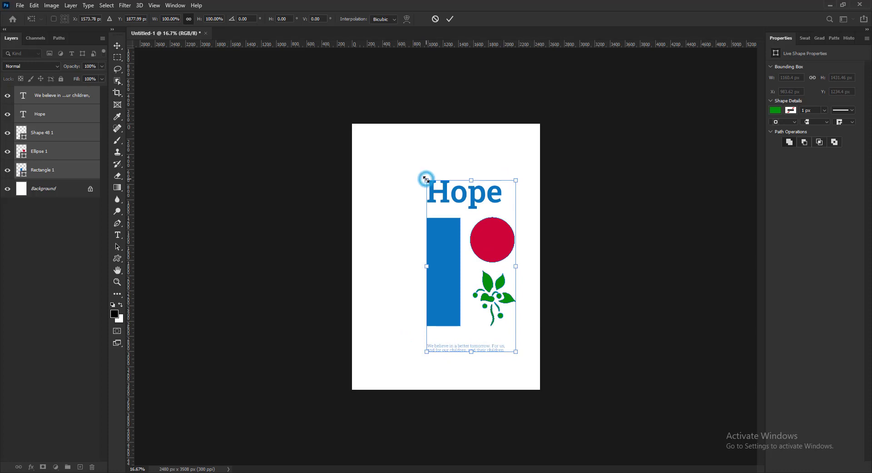
Try scaling the selected layers proportionally to about 95% and moving them toward the page's left side, and undo the transform.
drag(425, 179, 402, 161)
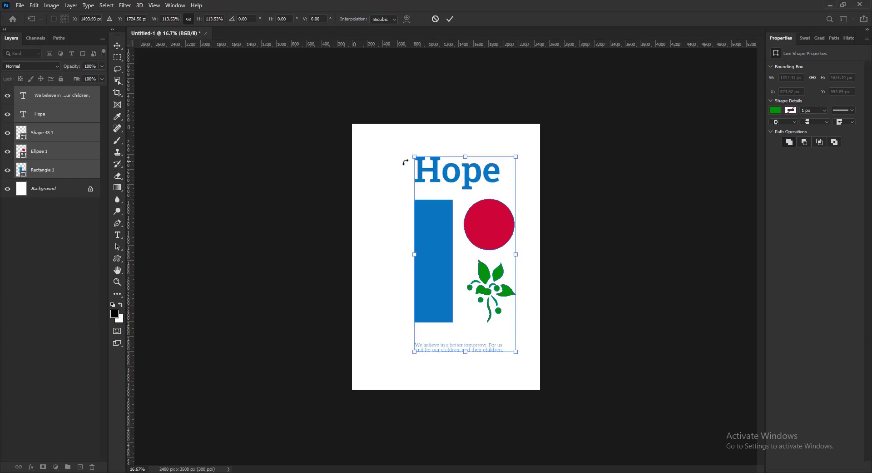
drag(414, 156, 430, 187)
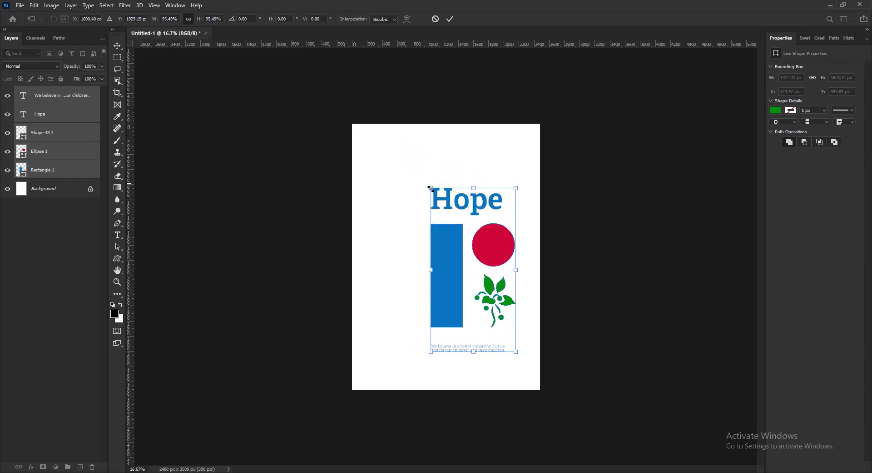
drag(440, 246, 389, 249)
key(Return)
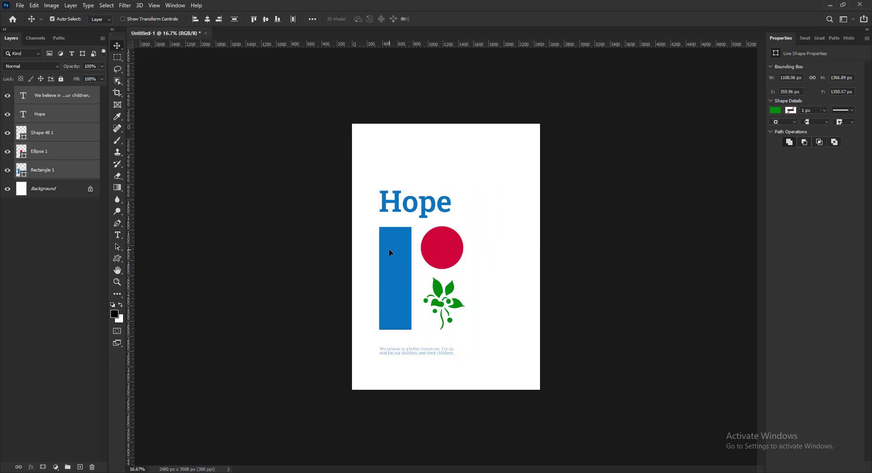
key(ctrl+z)
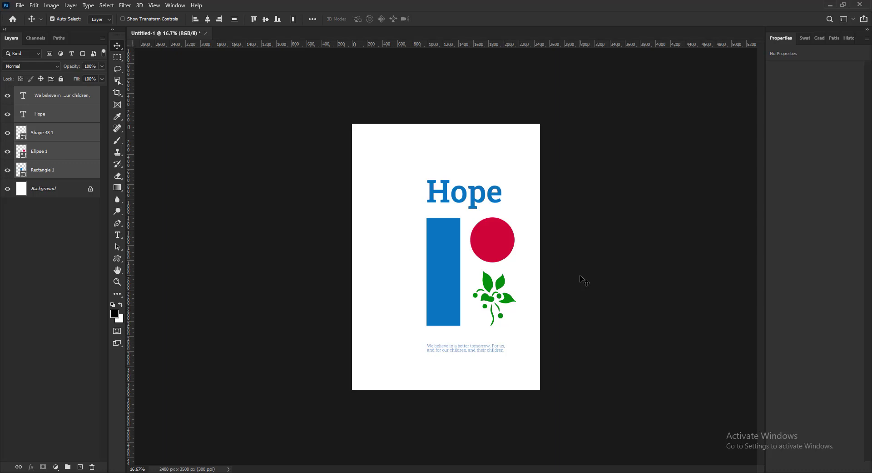
key(ctrl+minus)
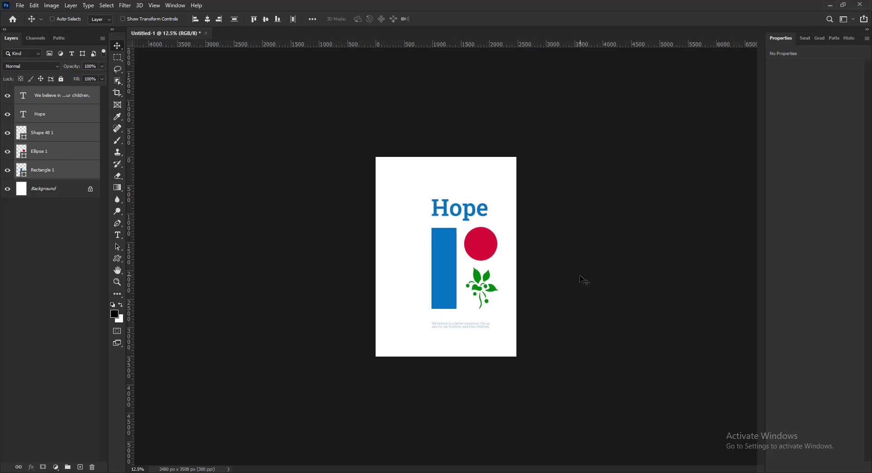
key(ctrl+plus)
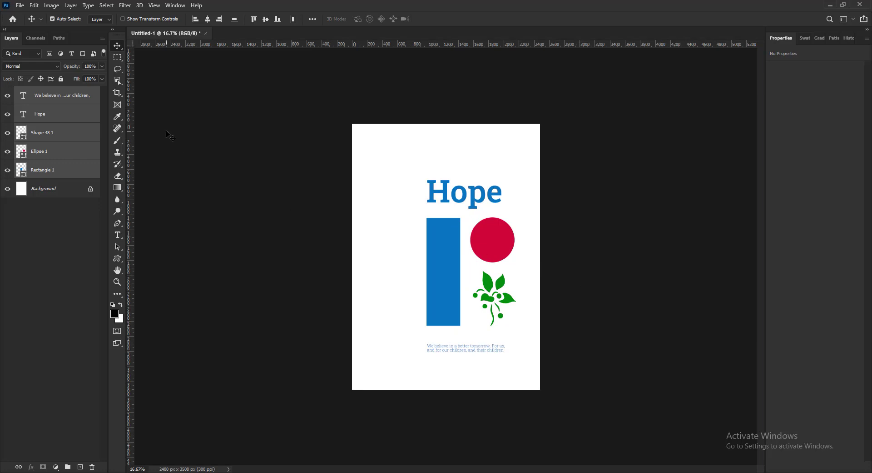
Select the Background, Shape 48 1 and Ellipse 1 layers individually, one after another.
click(54, 193)
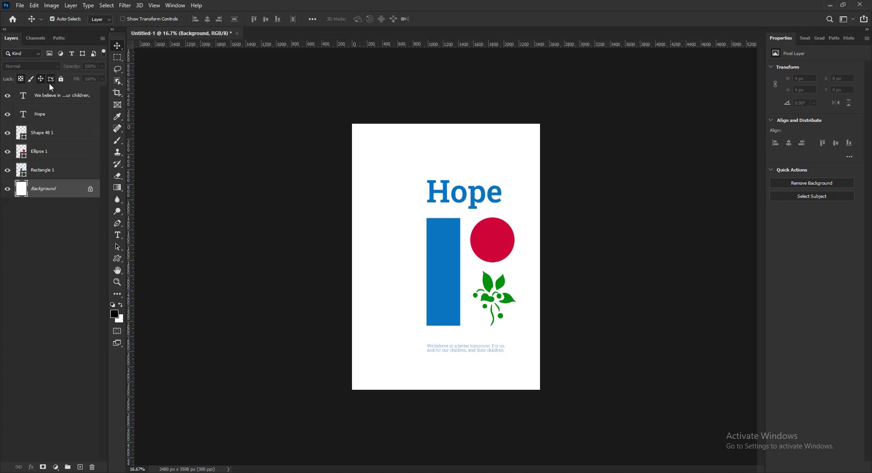
click(57, 138)
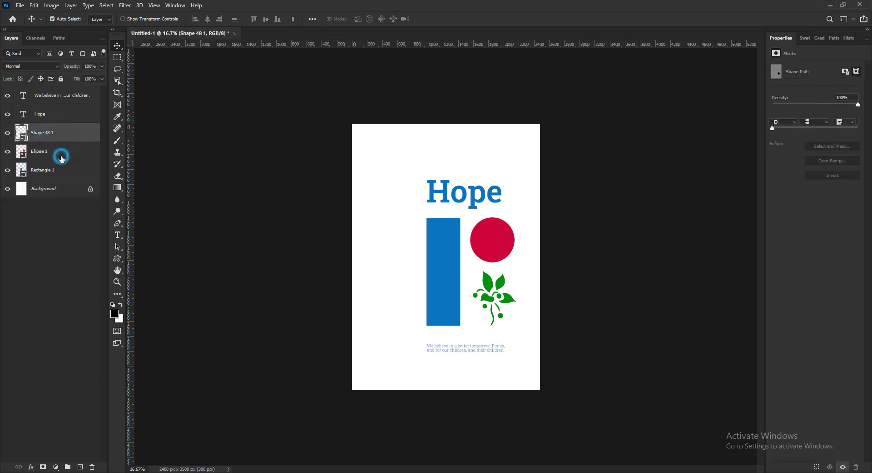
click(63, 157)
Select the non-adjacent Rectangle 1, Shape 48 1 and two-line text layers together, and clear the selection.
click(70, 168)
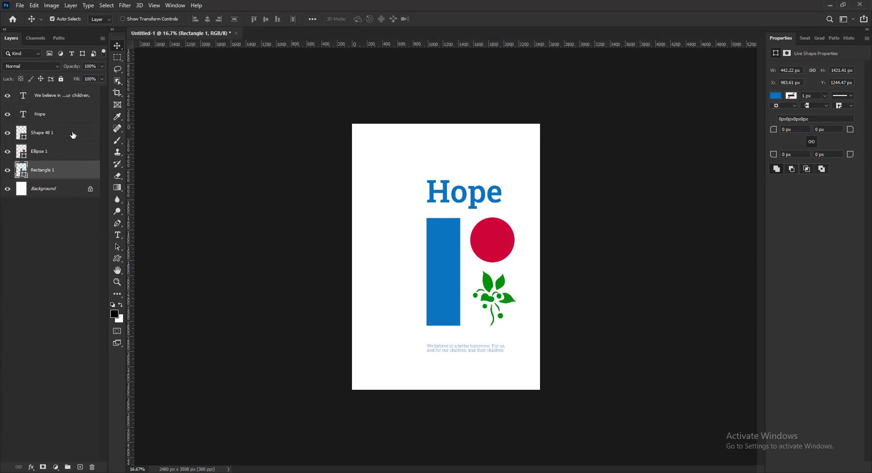
key(ctrl)
ctrl+click(73, 133)
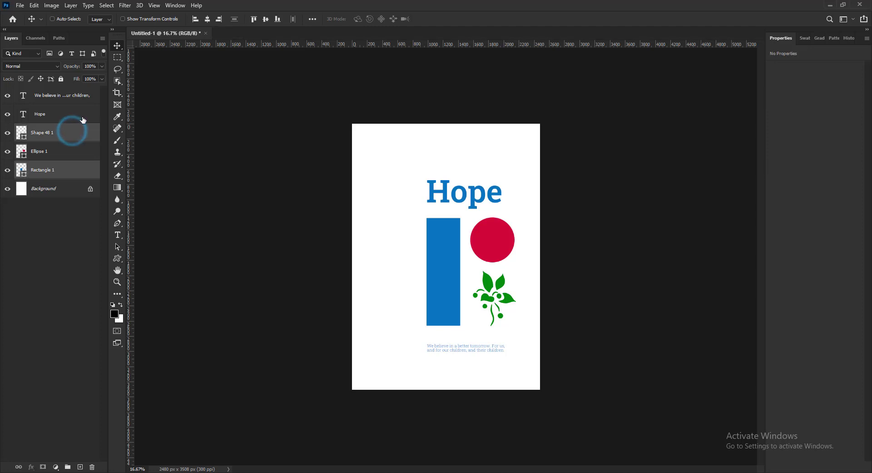
ctrl+click(94, 95)
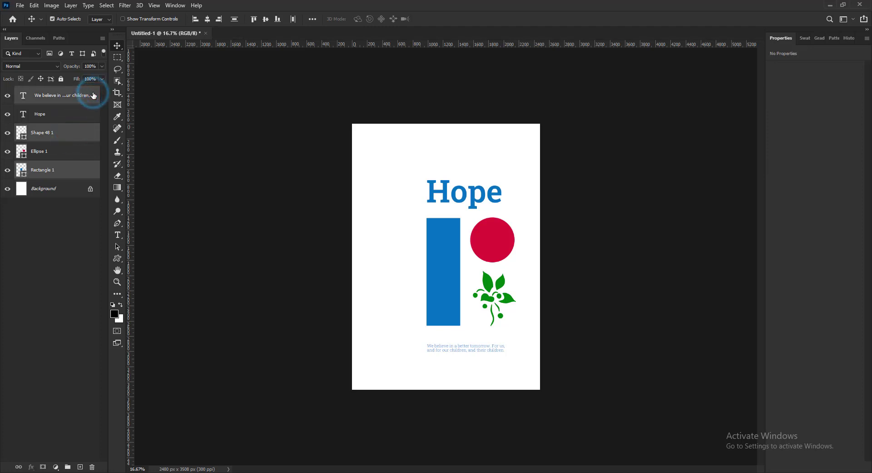
click(148, 160)
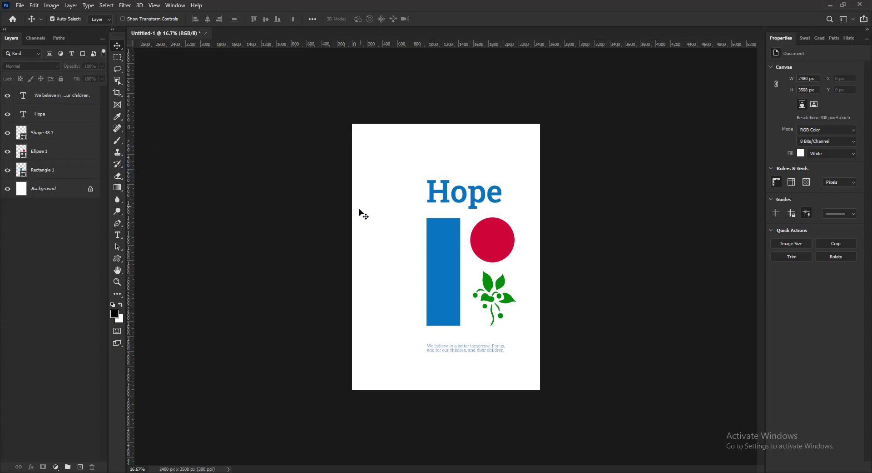
Select the Hope heading directly on the canvas and clear the selection.
click(476, 200)
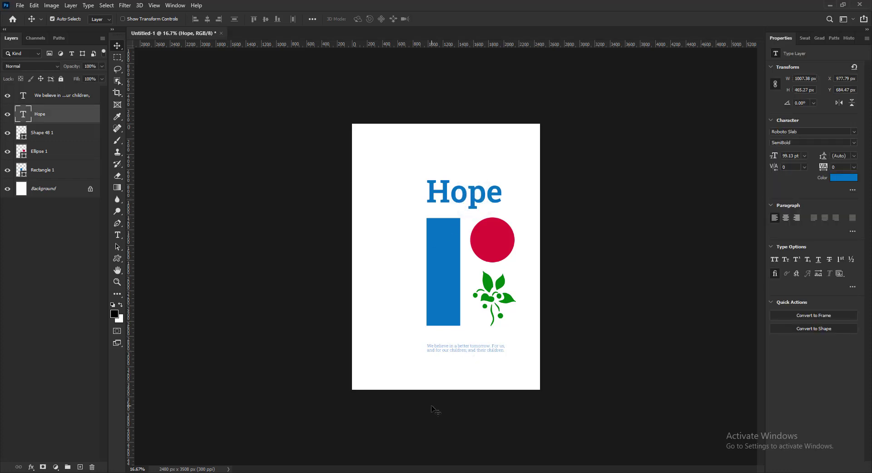
click(414, 418)
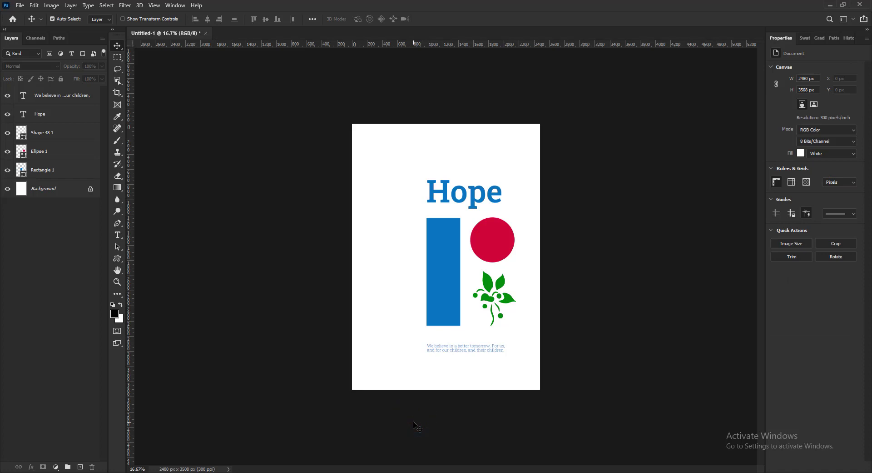